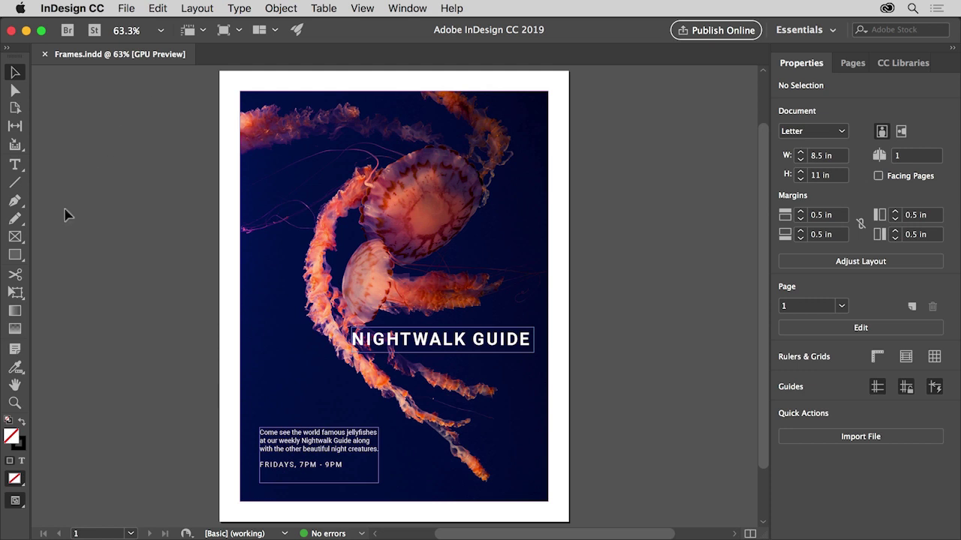
# - Choose the plain Rectangle Tool from the shape tool flyout
pyautogui.click(15, 256)
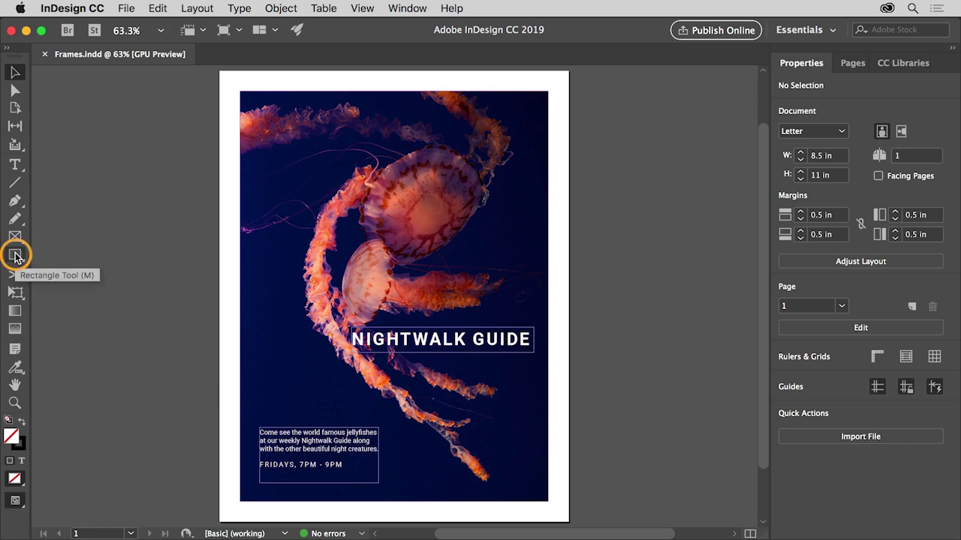
pyautogui.click(15, 256)
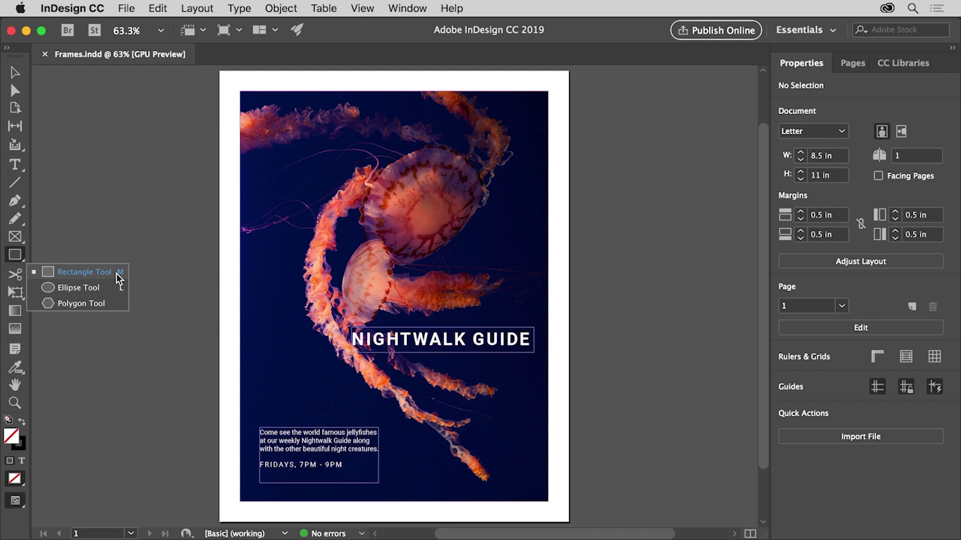
pyautogui.click(84, 272)
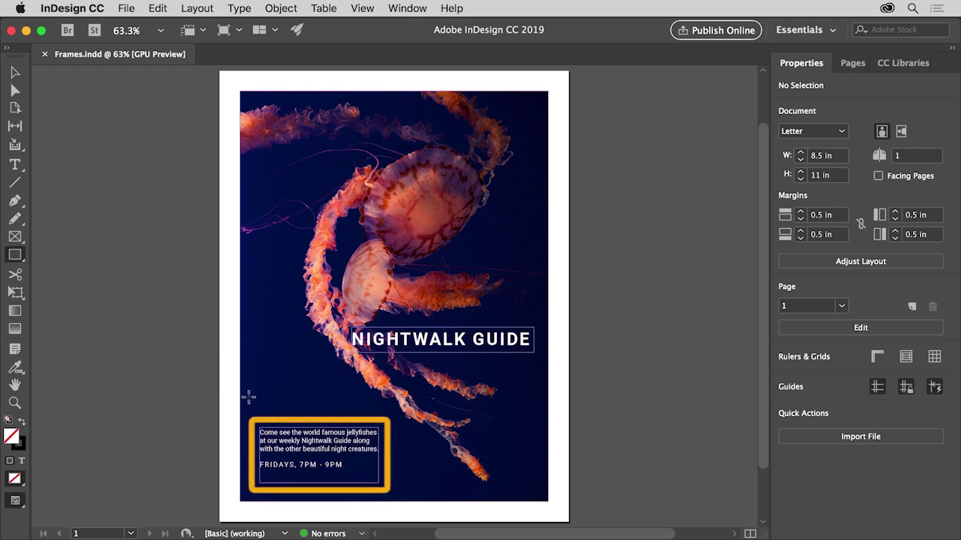
# - Drag a rectangle frame around the event description text at the poster's lower left
pyautogui.moveTo(250, 413); pyautogui.dragTo(388, 489)
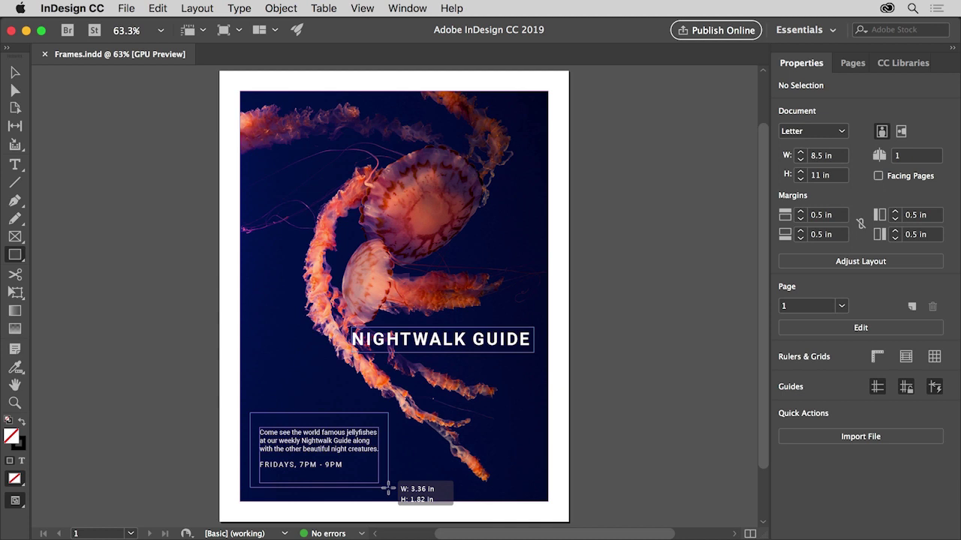
pyautogui.moveTo(388, 489); pyautogui.dragTo(388, 488)
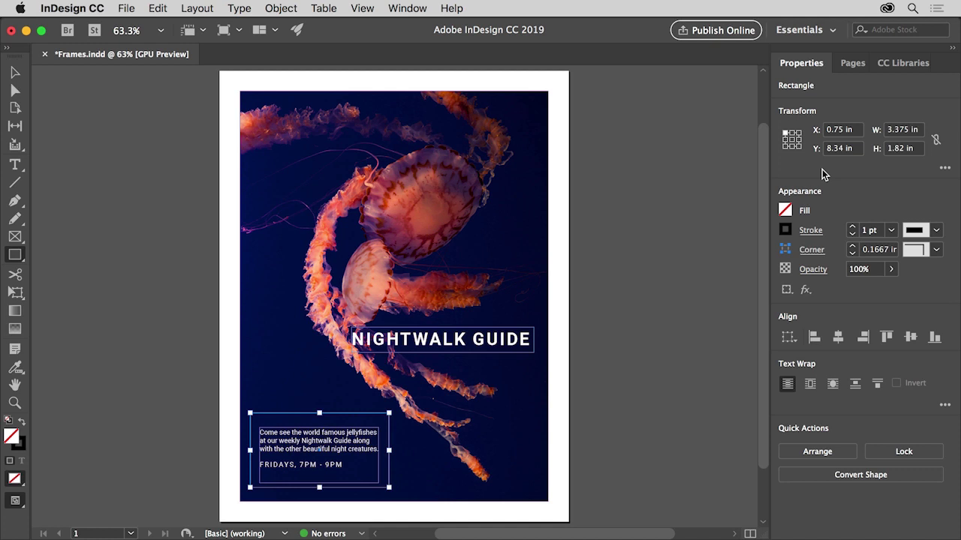
# - Set the rectangle's width to 3.3 in and height to 1.6 in
pyautogui.click(879, 133)
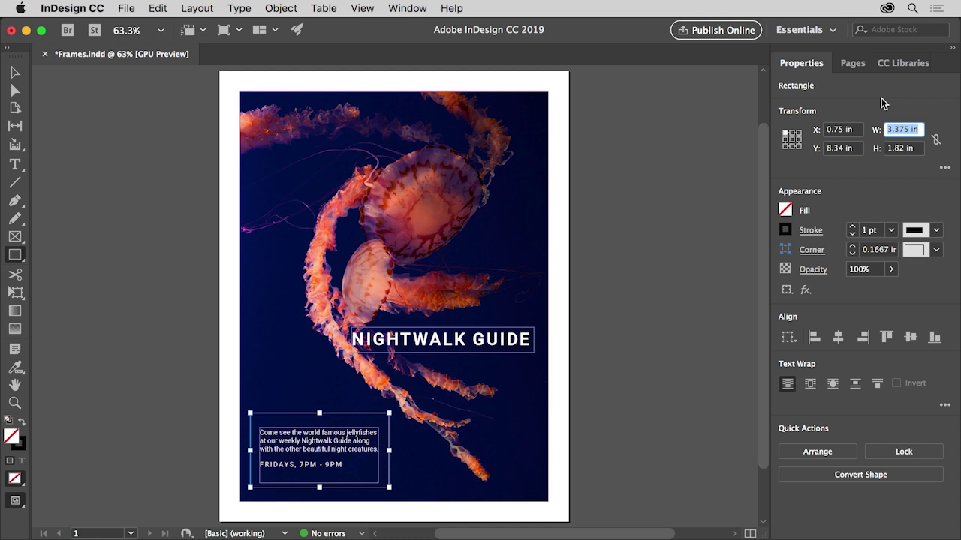
pyautogui.write('3.3')
pyautogui.press('Tab')
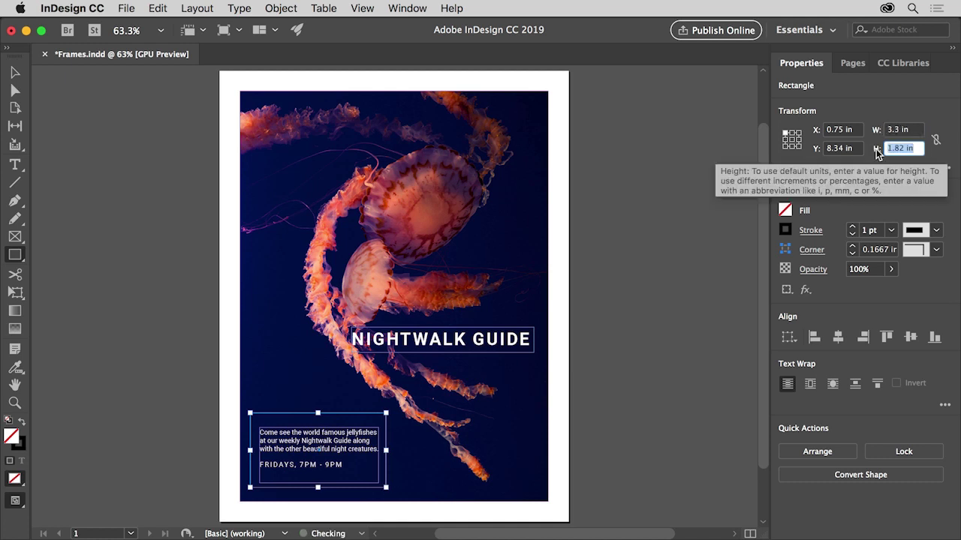
pyautogui.write('1.6')
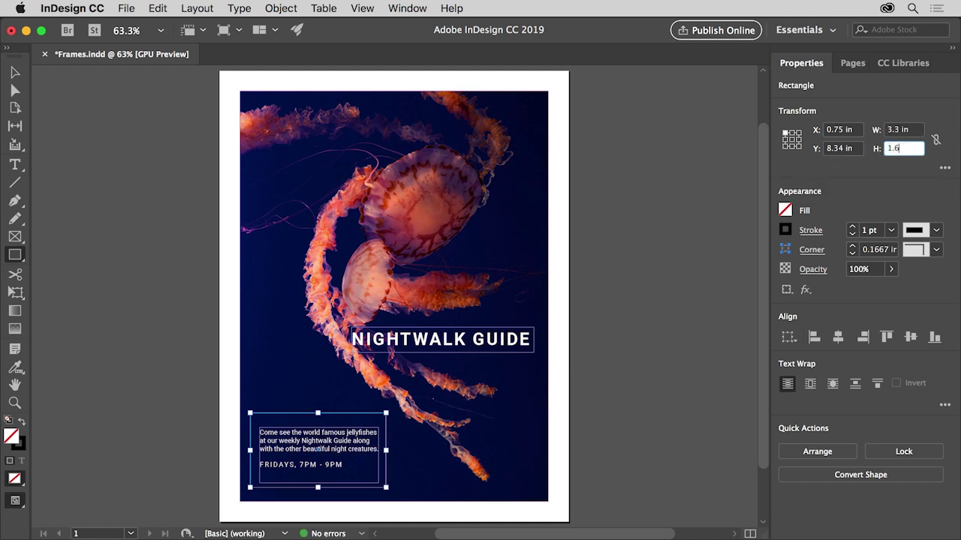
pyautogui.press('Return')
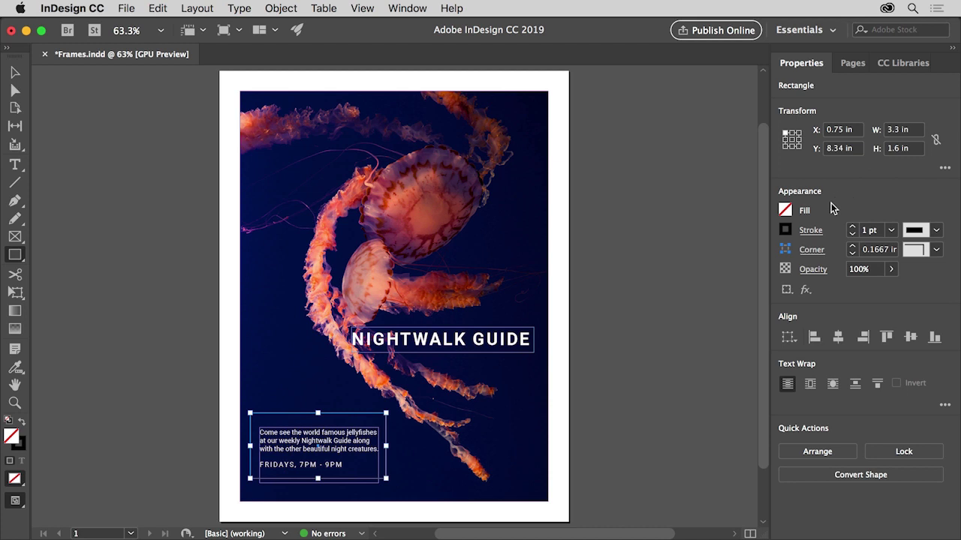
# - Fill the rectangle with the C=39 M=73 Y=41 K=11 swatch and set its stroke to 0 pt
pyautogui.click(784, 210)
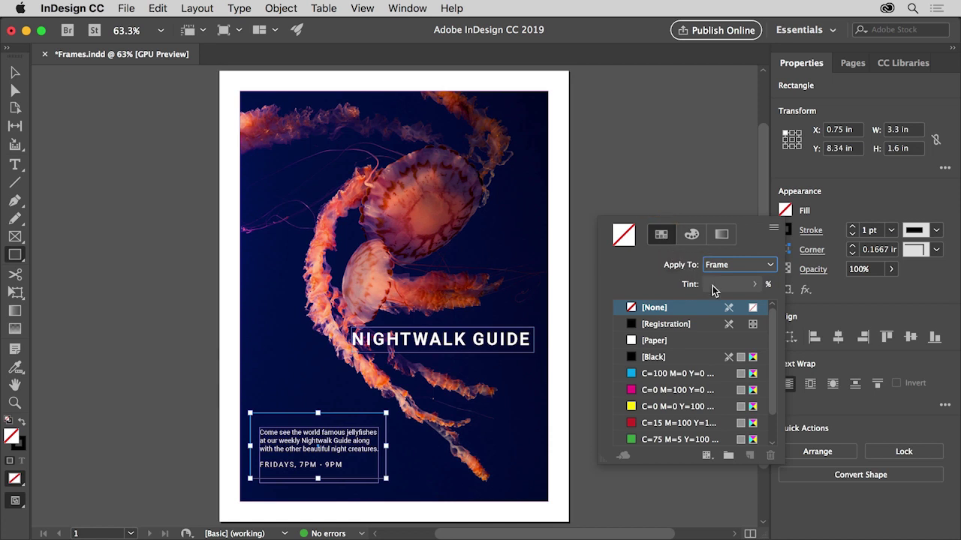
pyautogui.moveTo(773, 339); pyautogui.dragTo(773, 368)
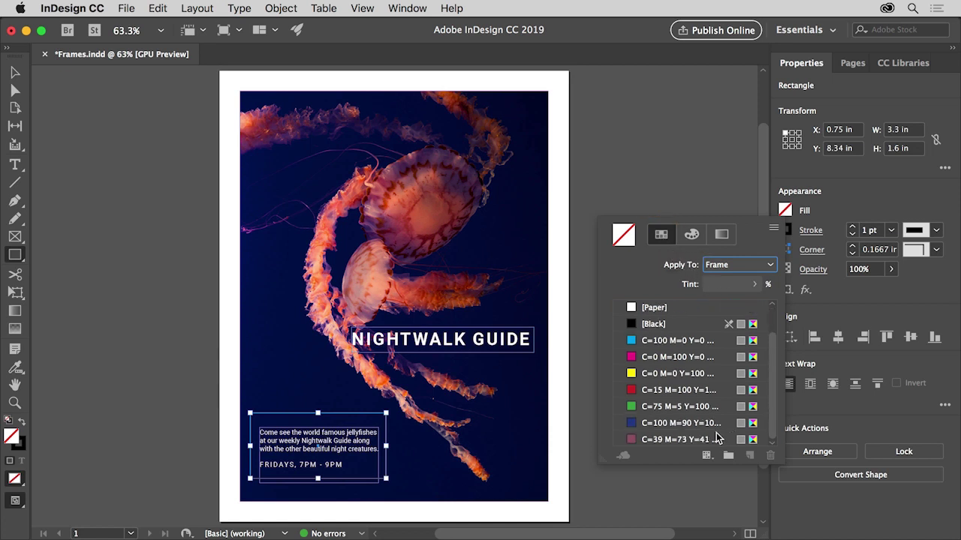
pyautogui.click(702, 440)
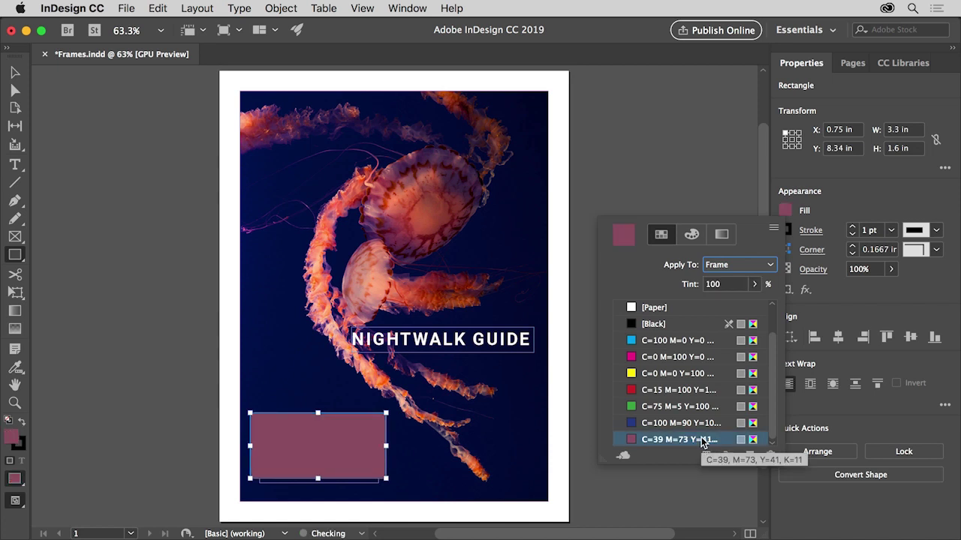
pyautogui.press('Return')
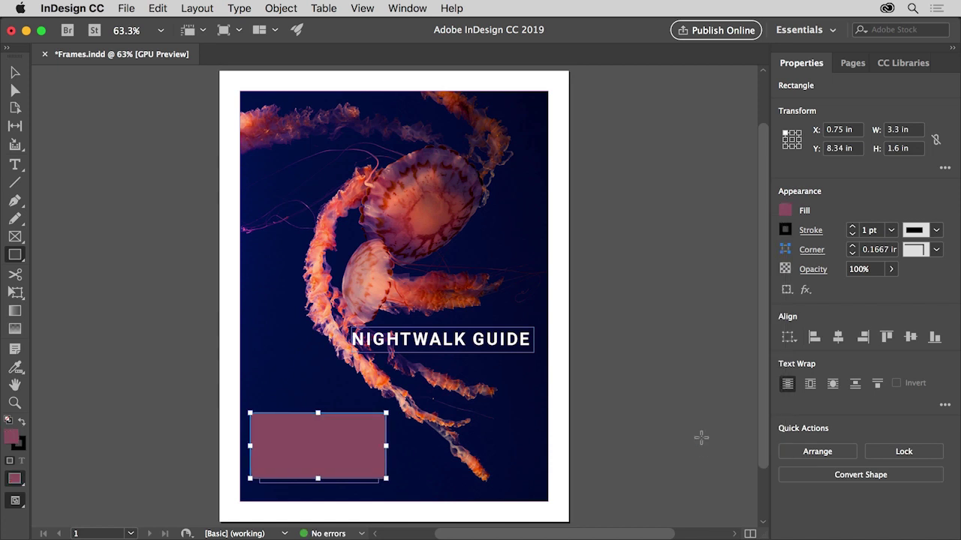
pyautogui.click(852, 234)
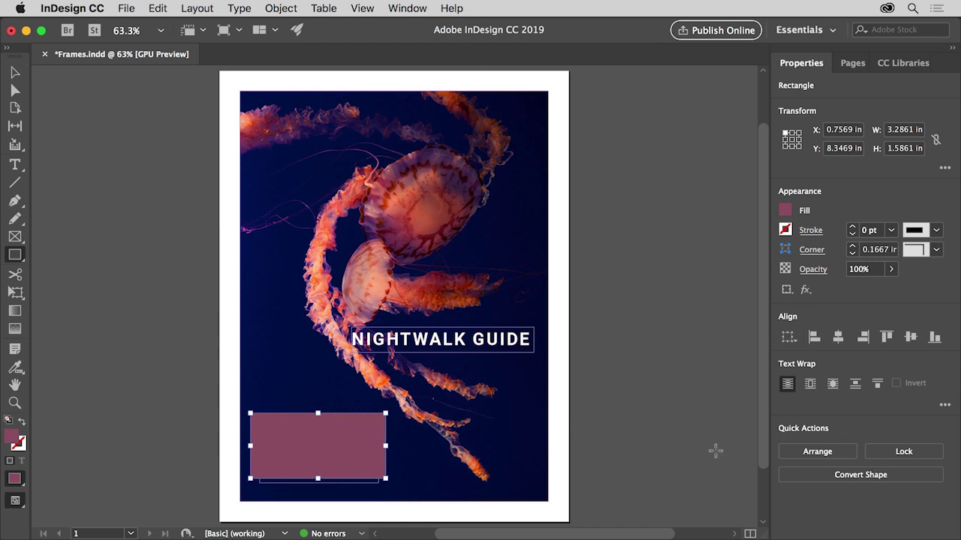
# - Apply Send Backward to the mauve rectangle from the Arrange options
pyautogui.click(814, 452)
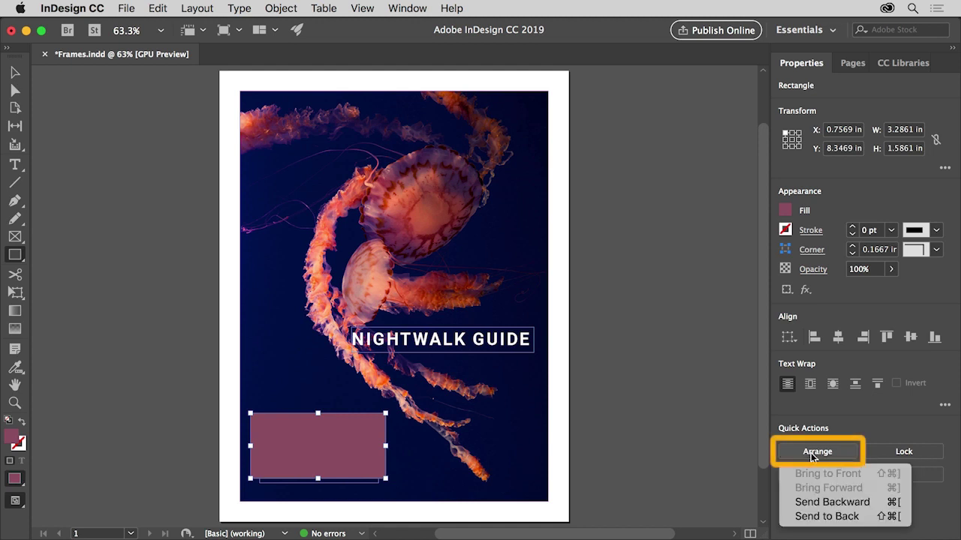
pyautogui.click(832, 503)
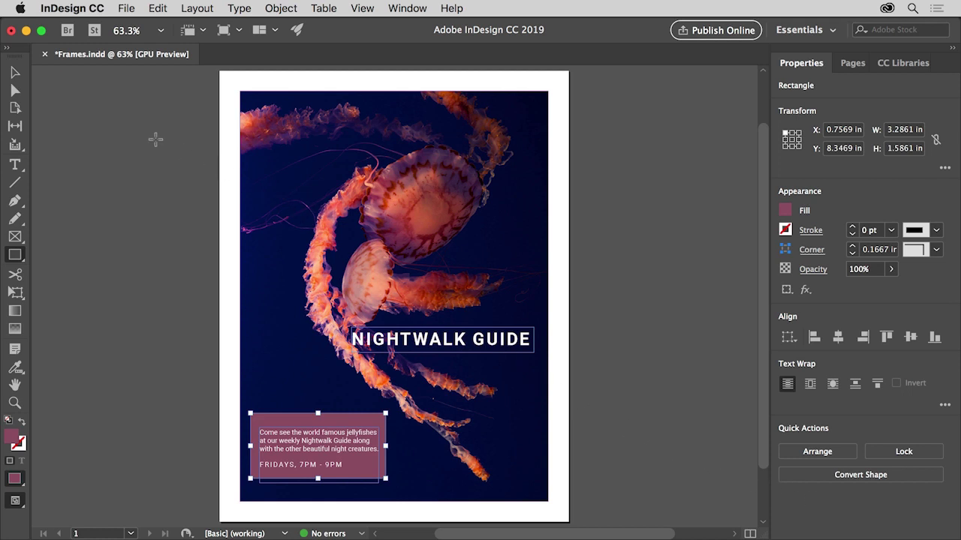
# - Nudge the mauve rectangle into place and drag its live corners to about 0.21 in radius
pyautogui.click(15, 72)
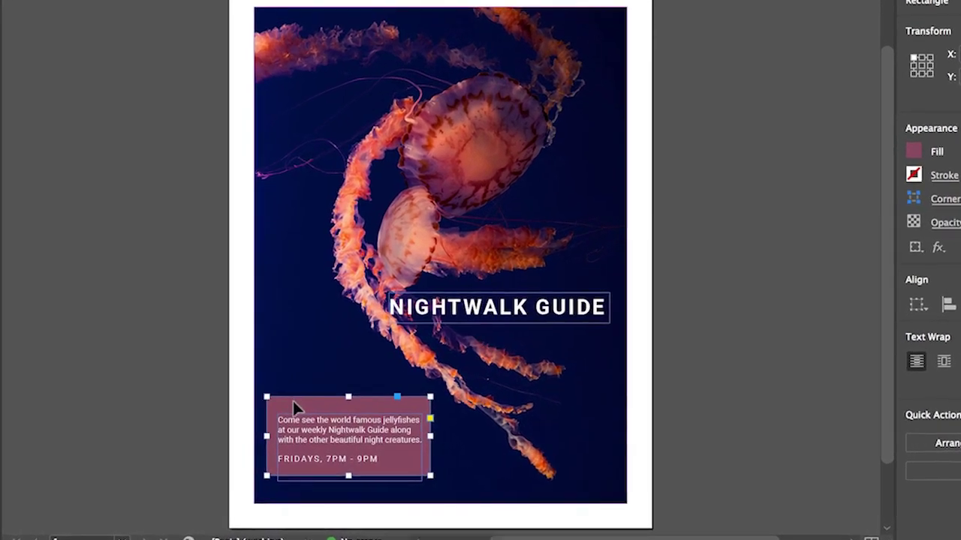
pyautogui.moveTo(295, 408); pyautogui.dragTo(312, 403)
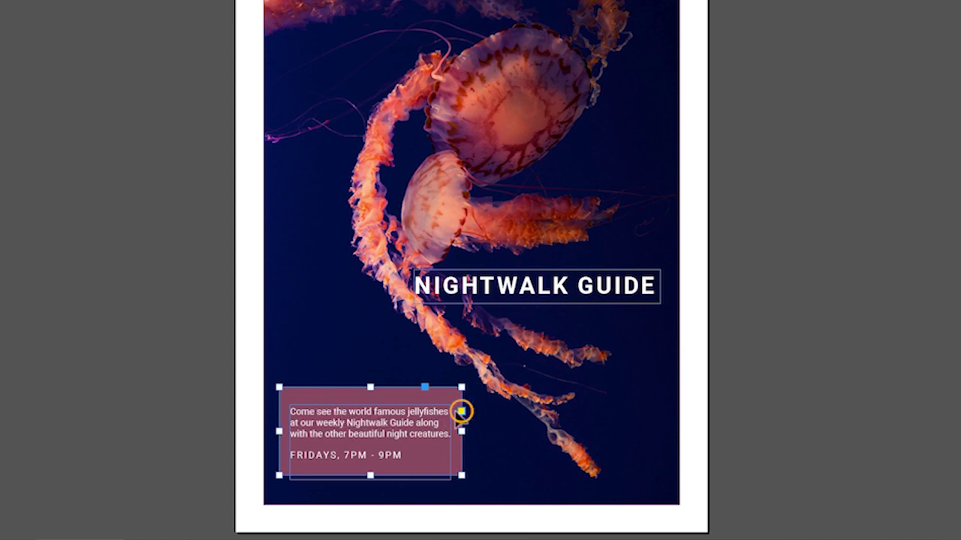
pyautogui.click(461, 412)
pyautogui.click(461, 388)
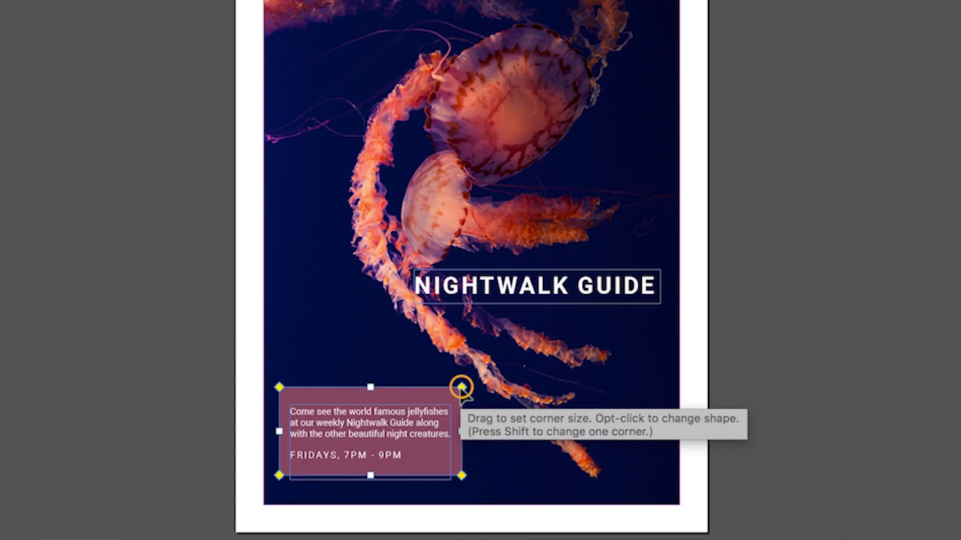
pyautogui.moveTo(460, 388); pyautogui.dragTo(446, 386)
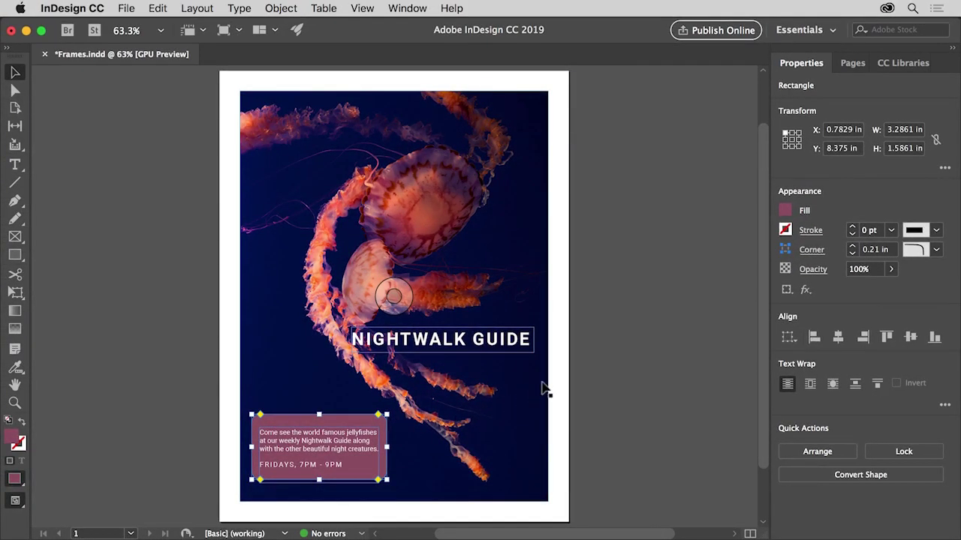
# - Increase the rectangle's corner radius to 0.25 in, checking the linked corner options
pyautogui.click(853, 248)
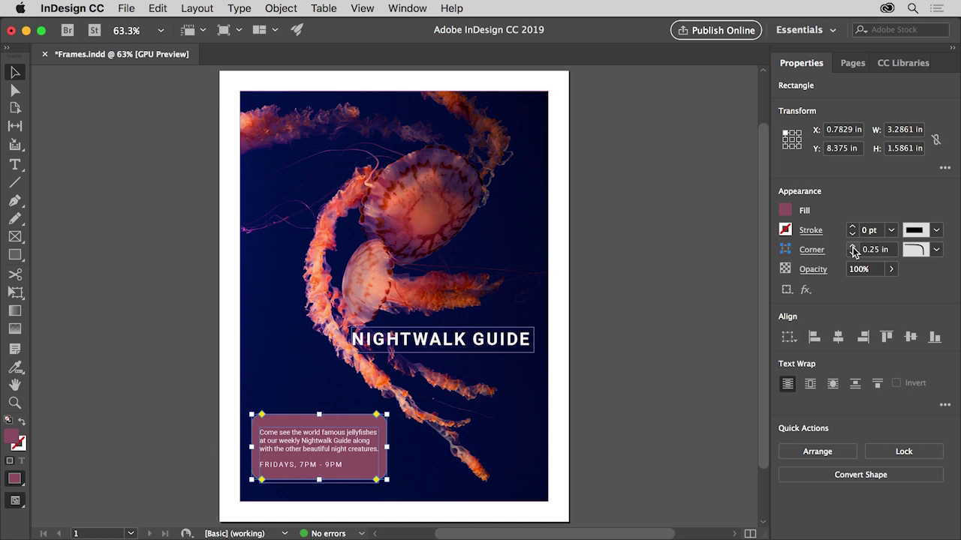
pyautogui.click(818, 253)
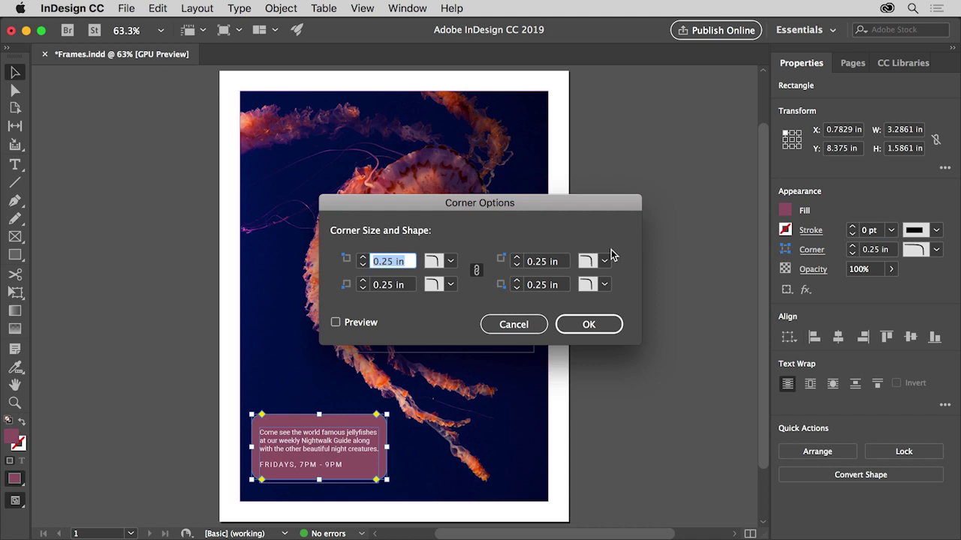
pyautogui.click(477, 272)
pyautogui.click(494, 323)
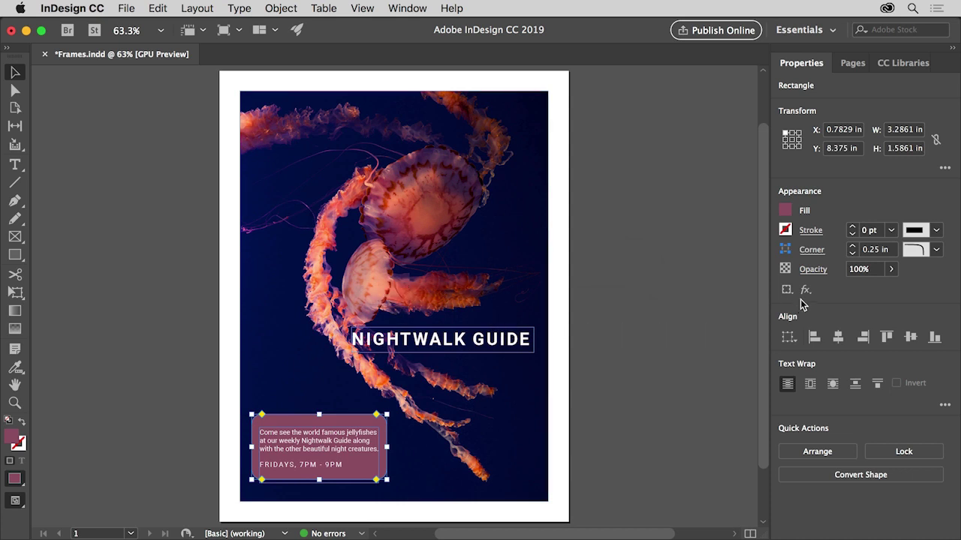
# - Try the Fancy corner shape, then switch the corners back to Rounded
pyautogui.click(936, 249)
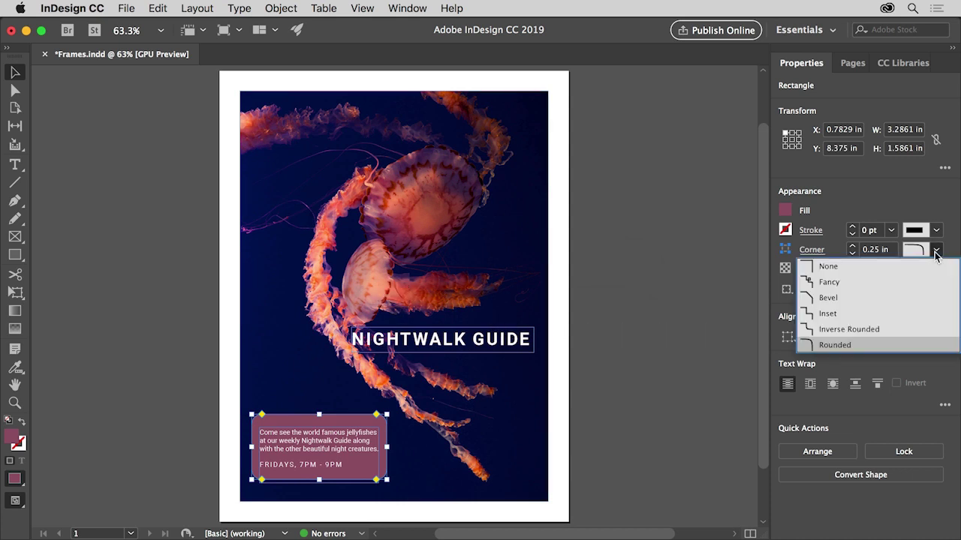
pyautogui.click(923, 282)
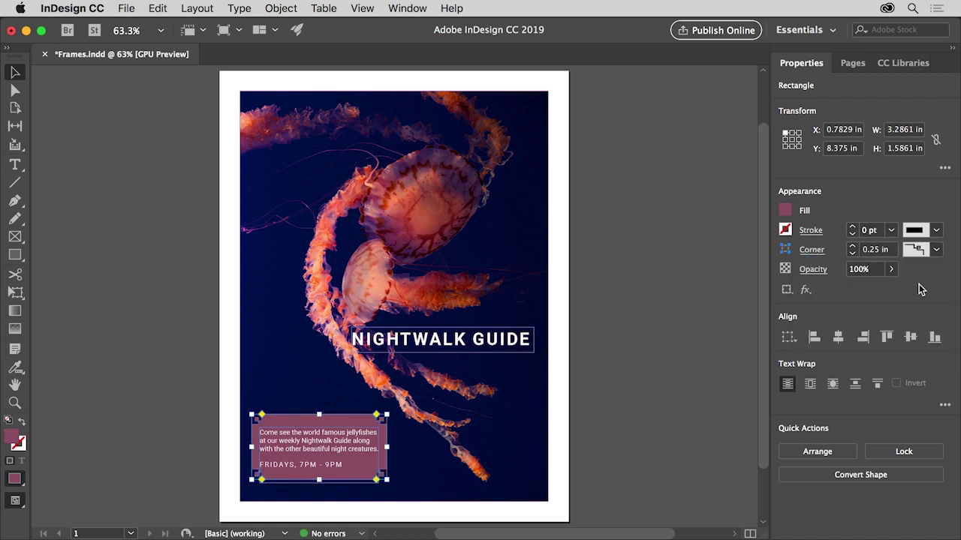
pyautogui.click(936, 249)
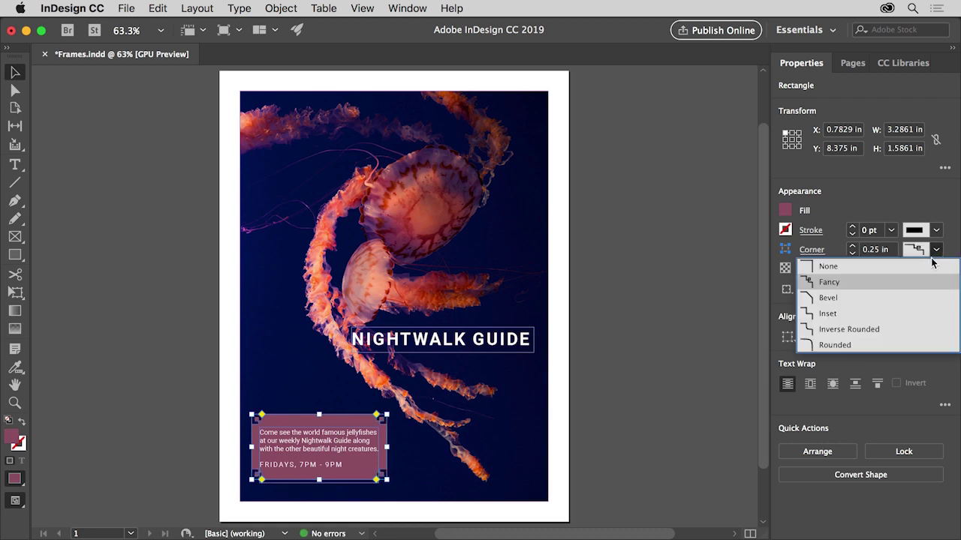
pyautogui.click(894, 345)
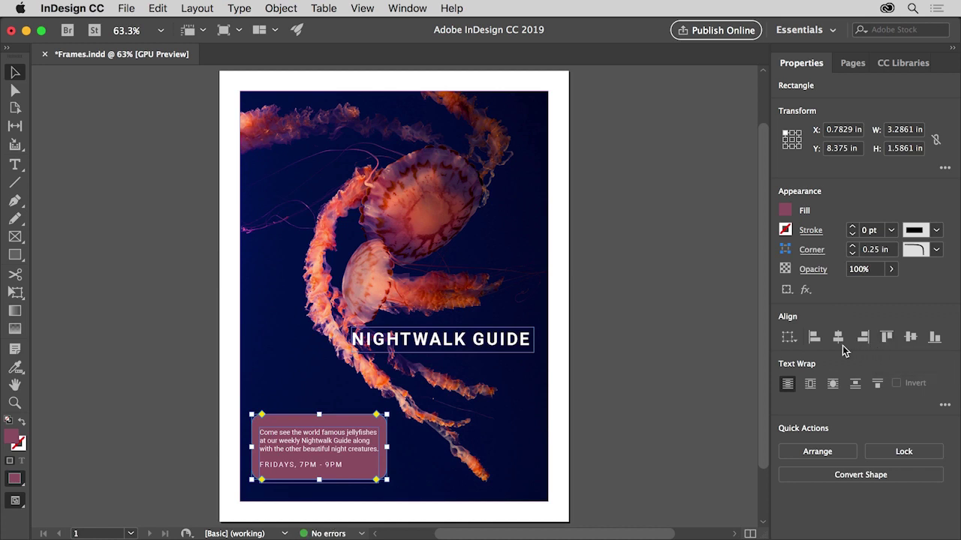
# - Deselect the finished poster's rectangle by clicking the pasteboard
pyautogui.click(686, 333)
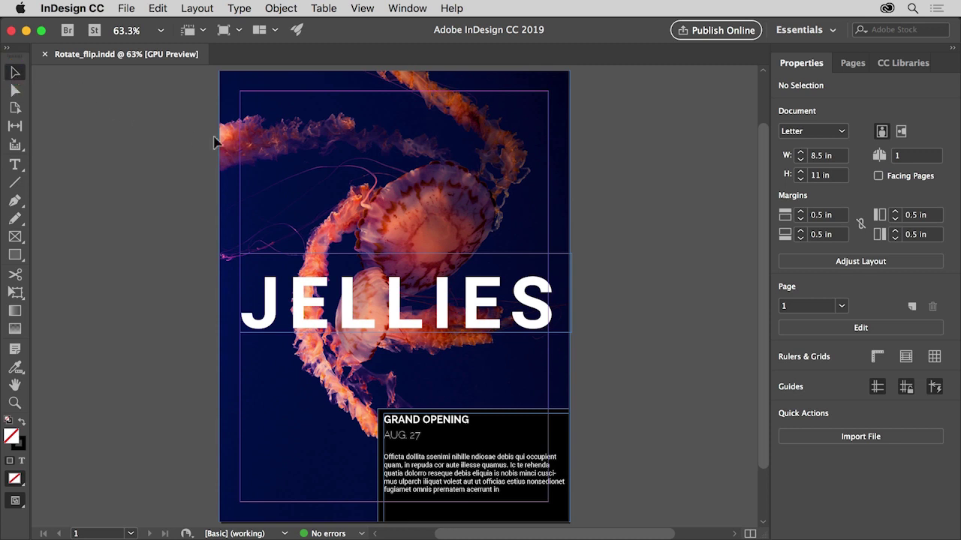
# - Select the jellyfish photo, set the centre reference point, and flip it horizontally
pyautogui.click(242, 142)
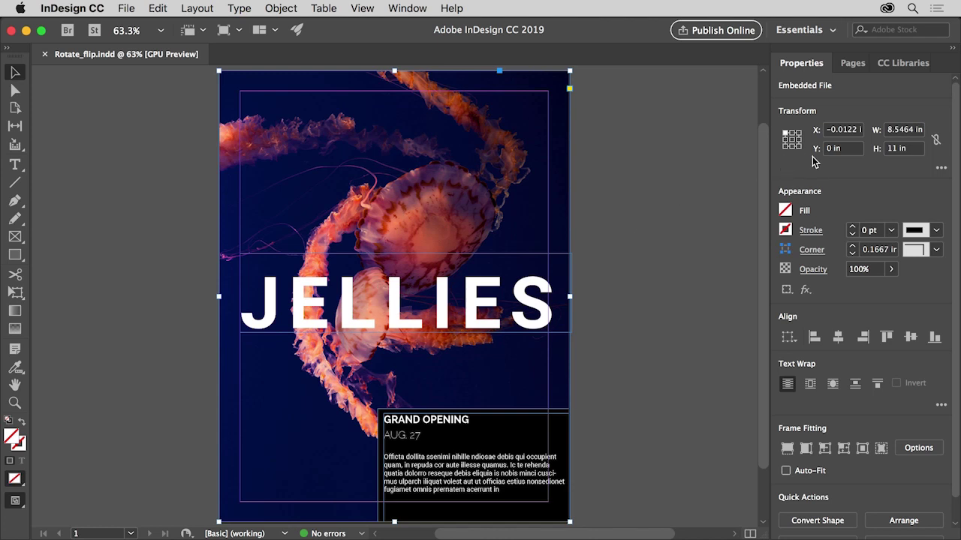
pyautogui.click(939, 169)
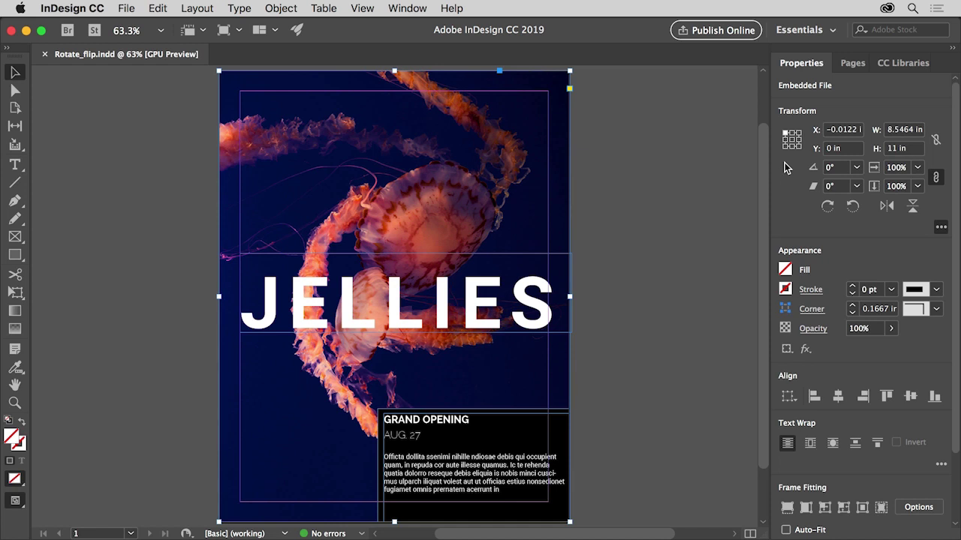
pyautogui.click(792, 140)
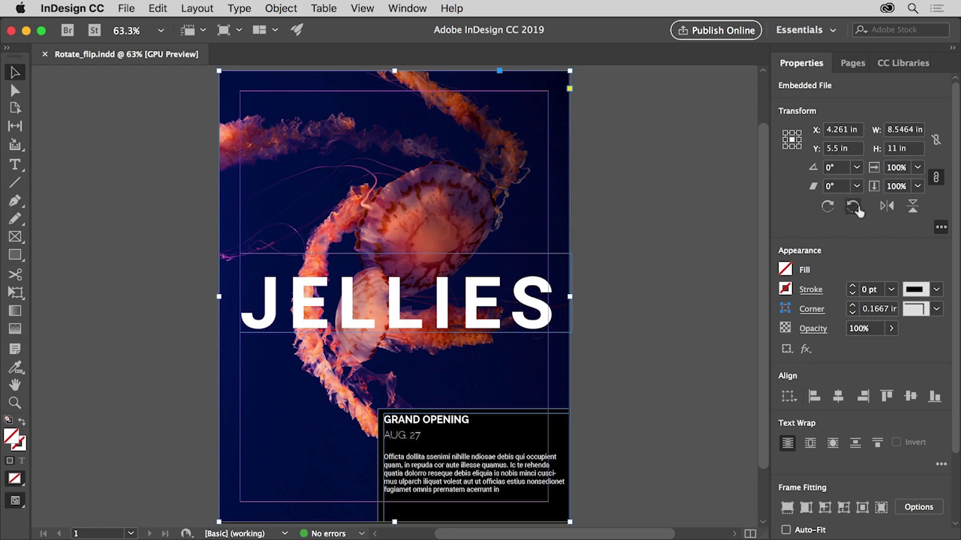
pyautogui.click(885, 209)
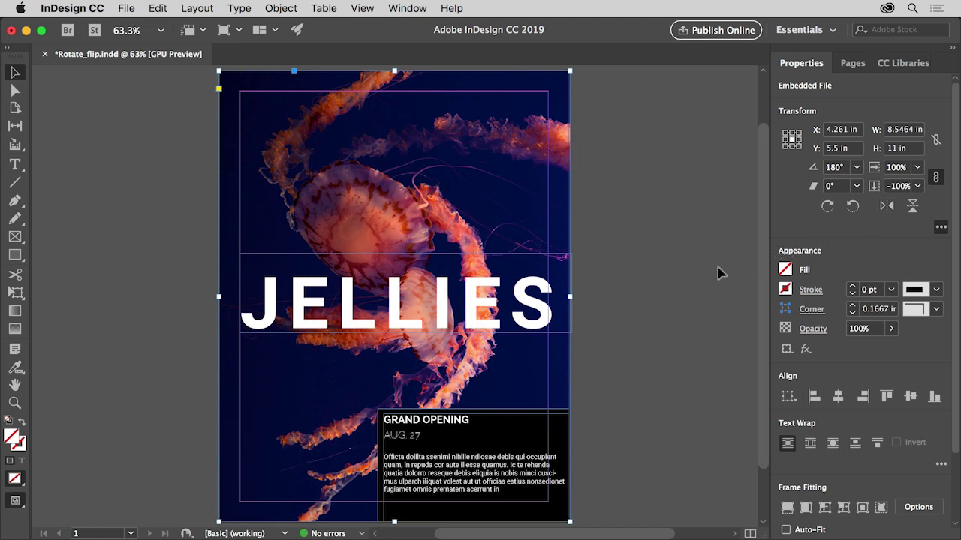
# - Rotate the JELLIES title frame to −90° and drag it to the poster's right edge
pyautogui.click(591, 279)
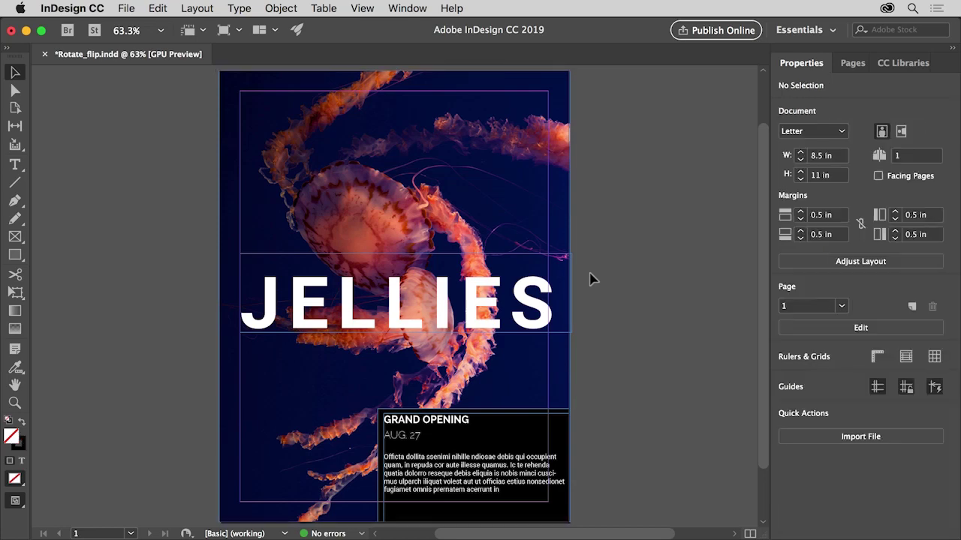
pyautogui.click(547, 291)
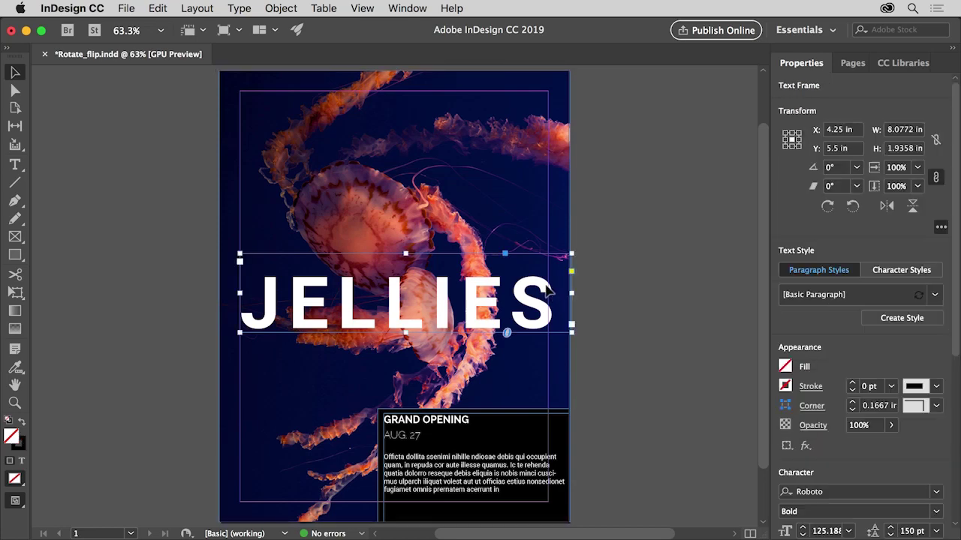
pyautogui.click(579, 340)
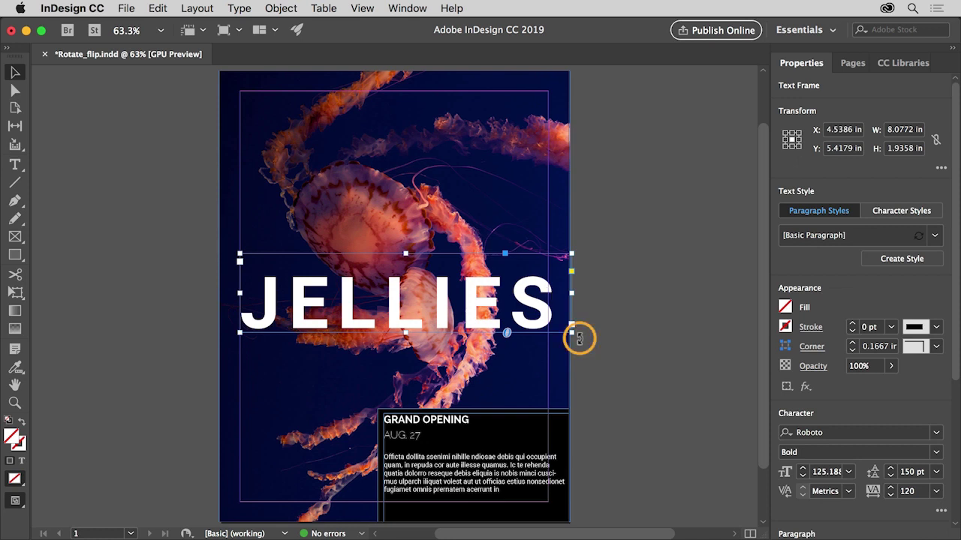
pyautogui.moveTo(579, 339); pyautogui.dragTo(548, 386)
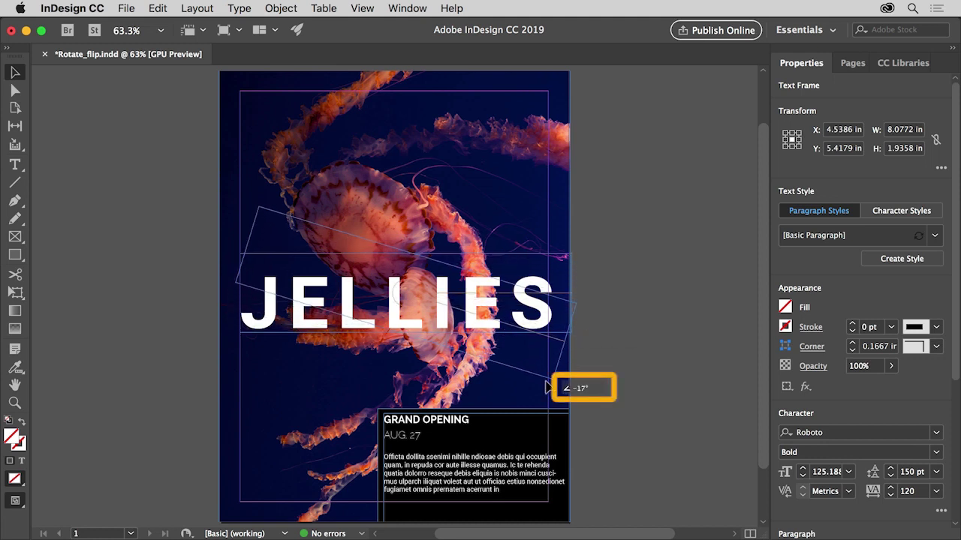
pyautogui.moveTo(546, 381); pyautogui.dragTo(374, 443)
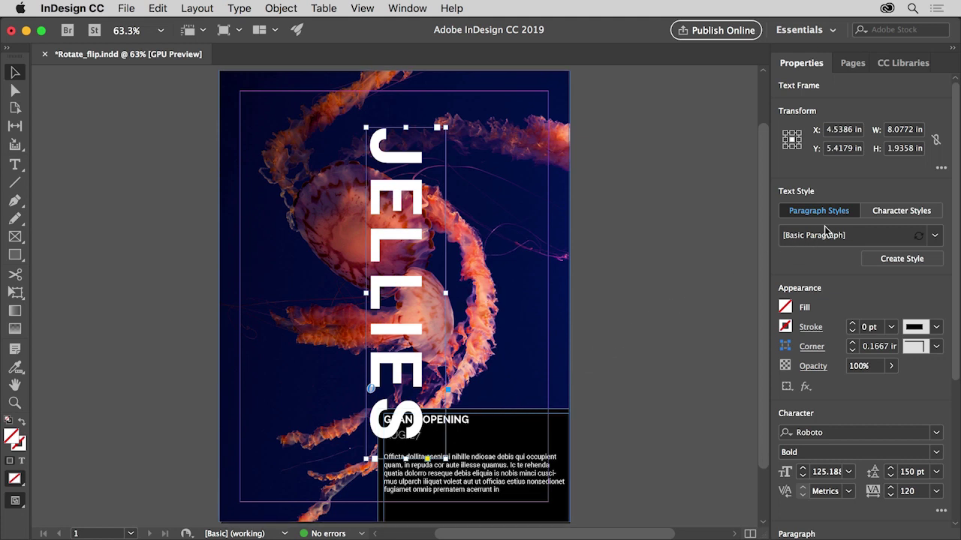
pyautogui.click(940, 168)
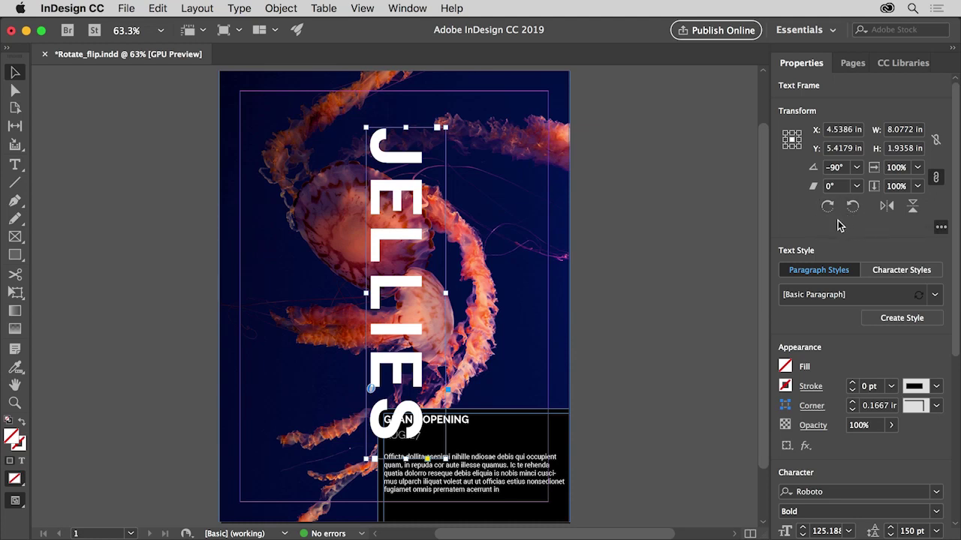
pyautogui.moveTo(413, 244); pyautogui.dragTo(534, 234)
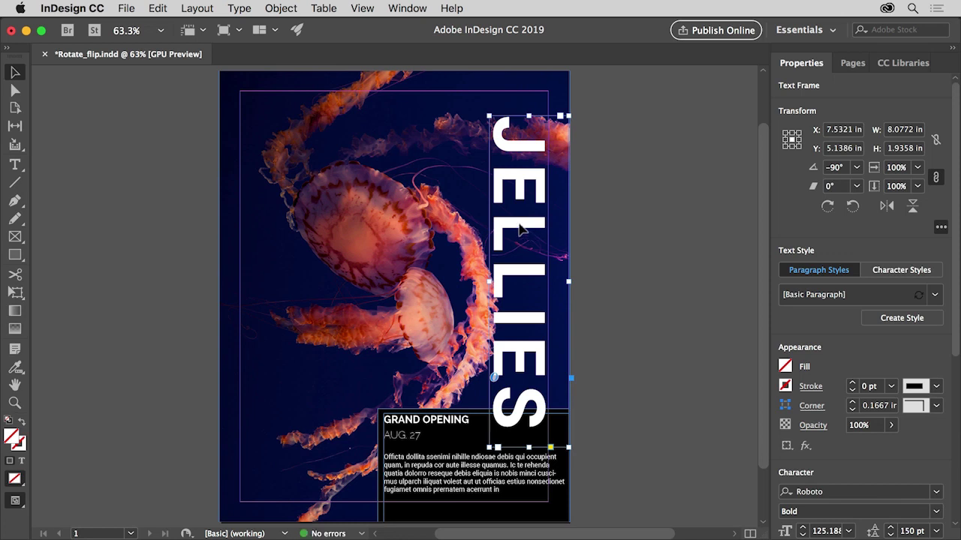
# - Lock the JELLIES headline with Object > Lock, then release it with Unlock All on Spread
pyautogui.click(281, 8)
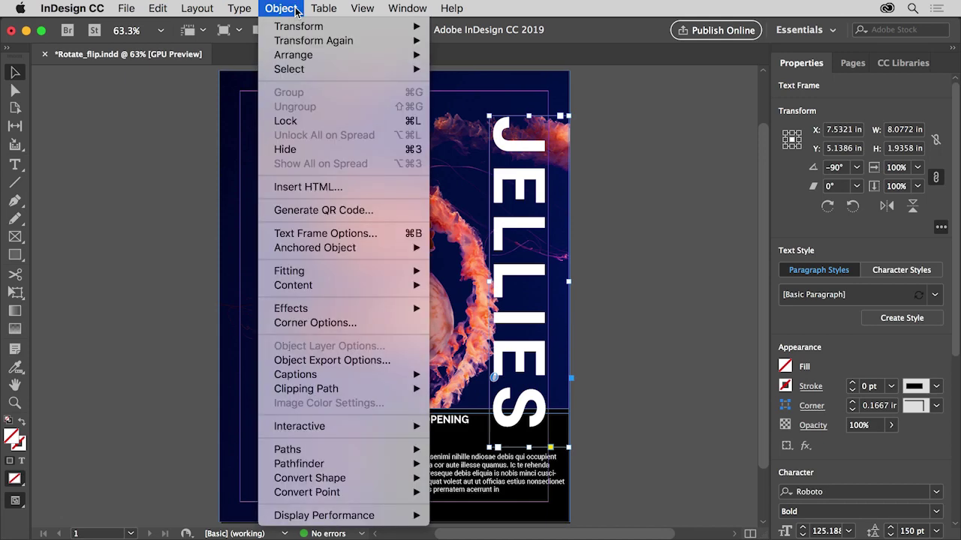
pyautogui.click(328, 121)
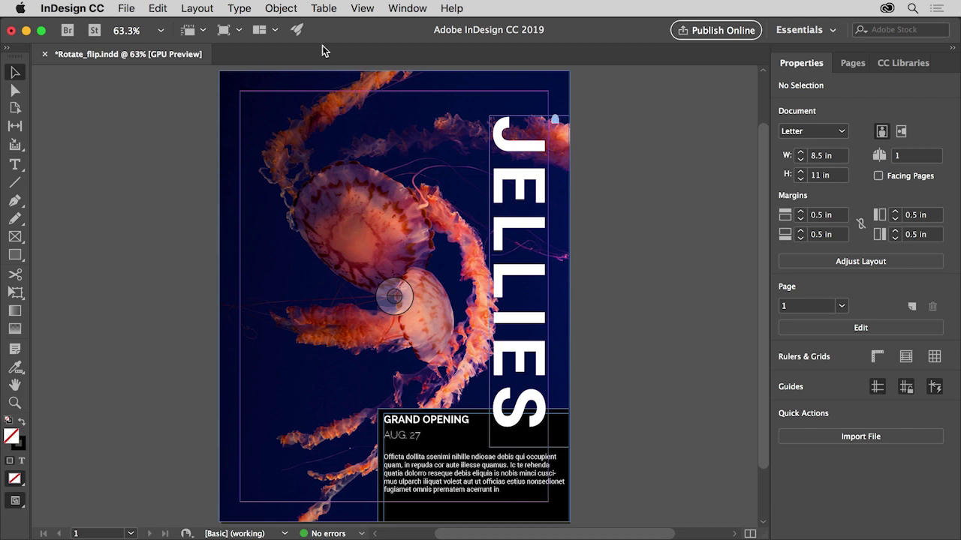
pyautogui.click(281, 8)
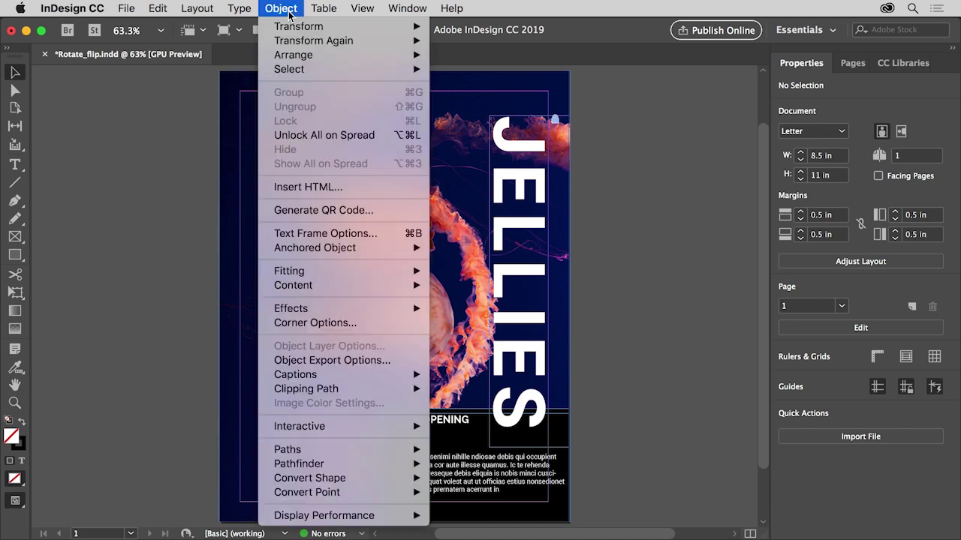
pyautogui.click(350, 136)
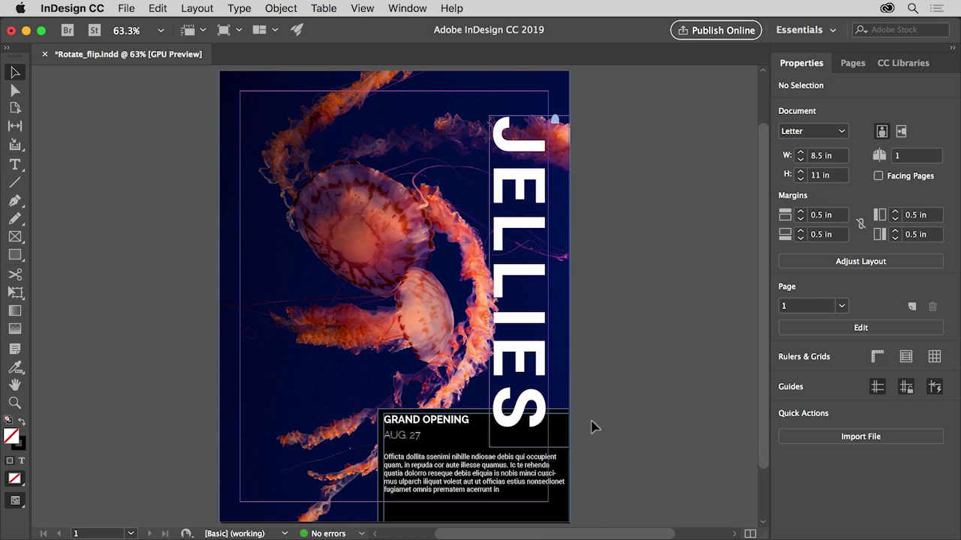
# - Hide the Grand Opening text frame
pyautogui.click(506, 466)
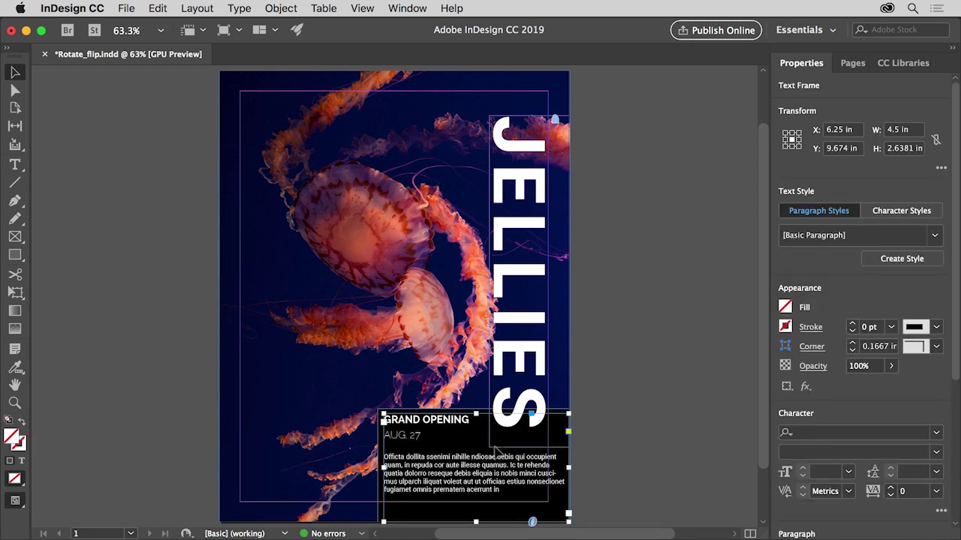
pyautogui.click(282, 8)
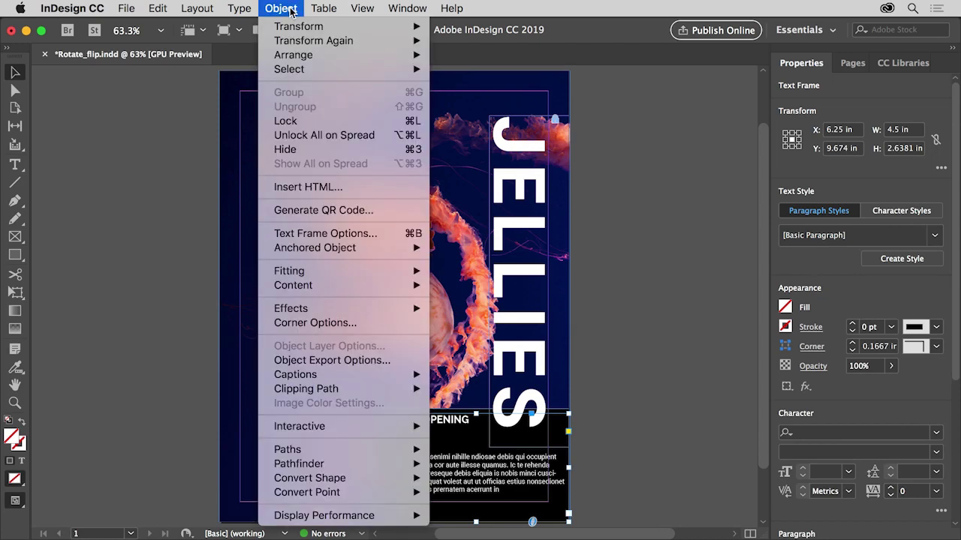
pyautogui.click(326, 149)
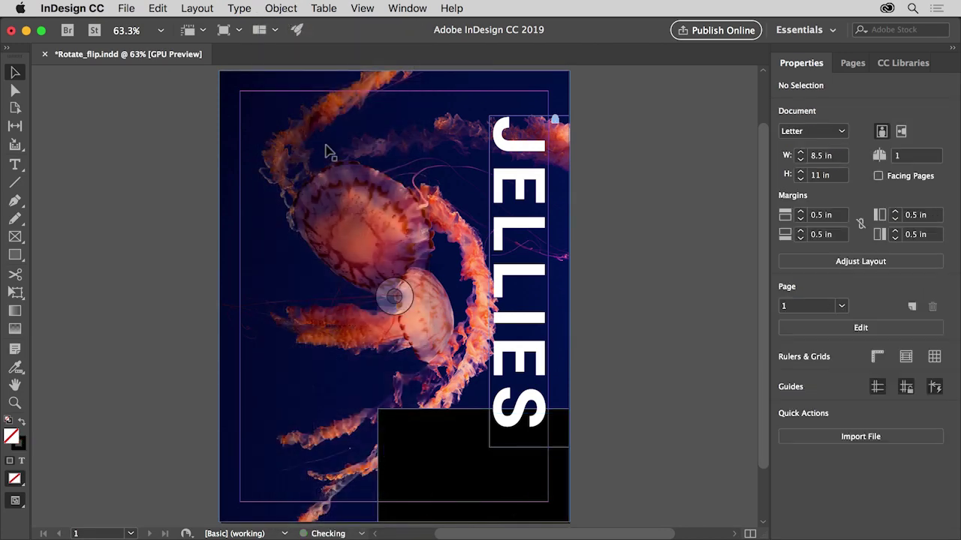
# - Enlarge the black rectangle up and to the left, then show all hidden items on the spread
pyautogui.click(409, 426)
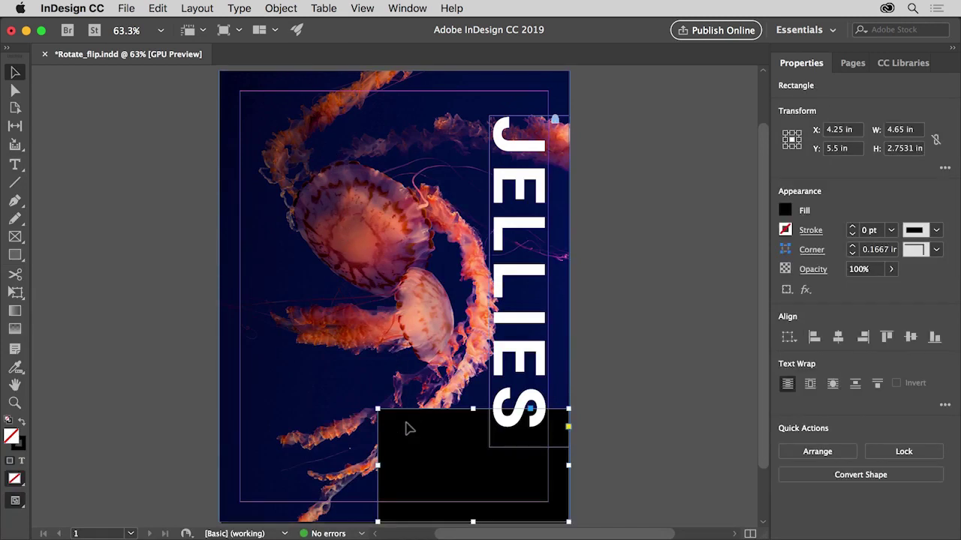
pyautogui.moveTo(376, 408); pyautogui.dragTo(366, 382)
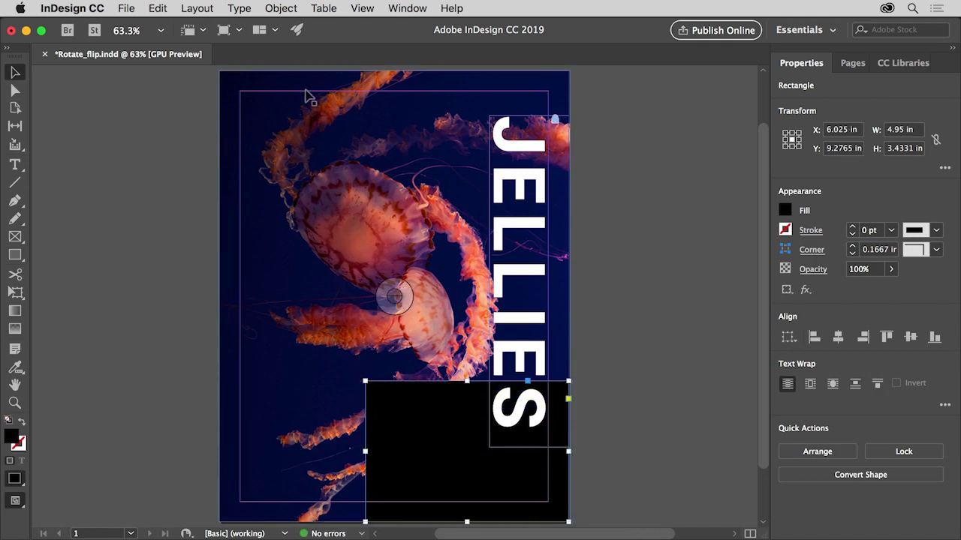
pyautogui.click(290, 11)
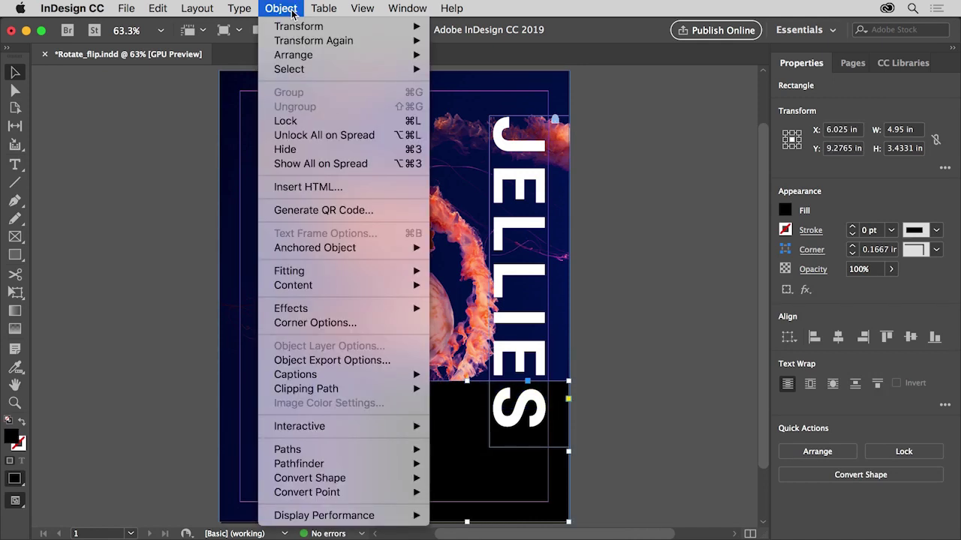
pyautogui.click(355, 163)
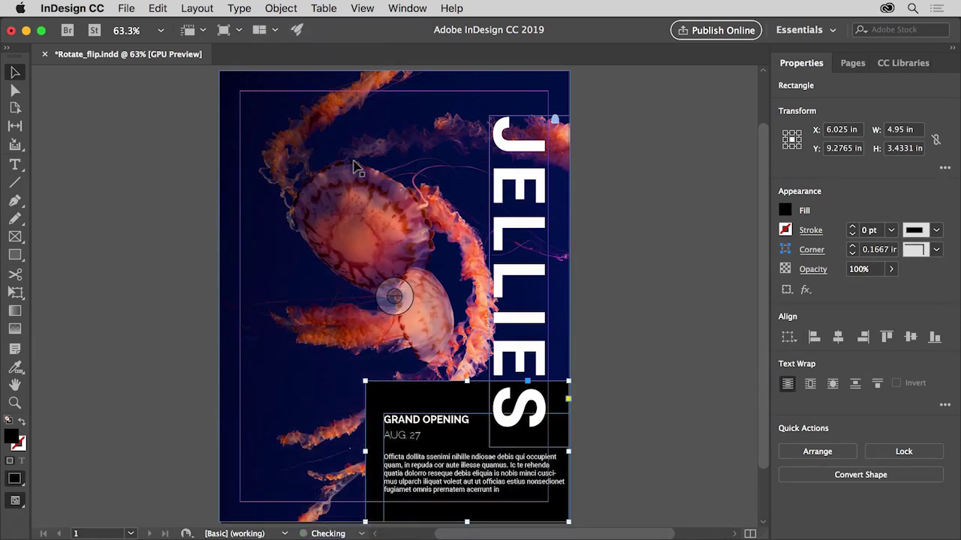
pyautogui.click(608, 296)
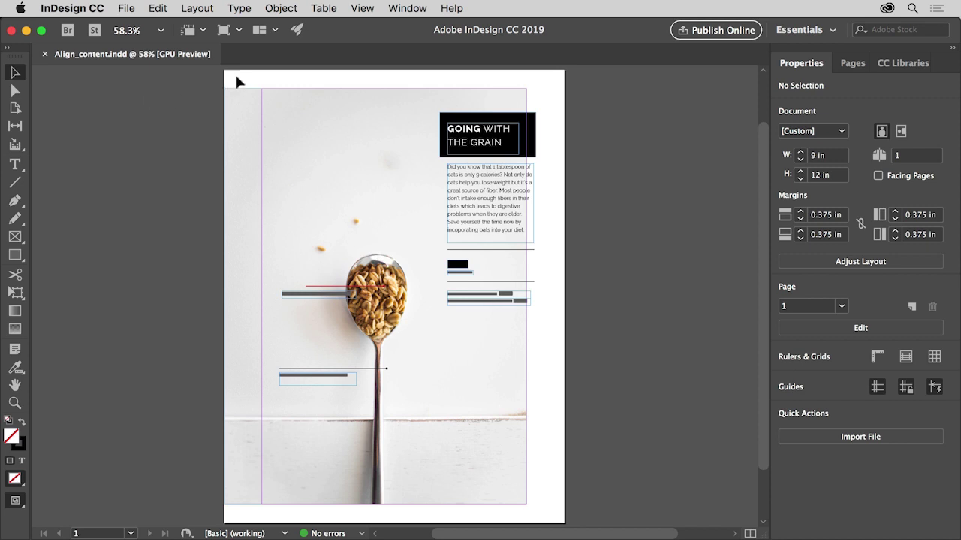
# - Fit the page in the window, then zoom to about 117% on the spoon and its two callouts
pyautogui.click(360, 9)
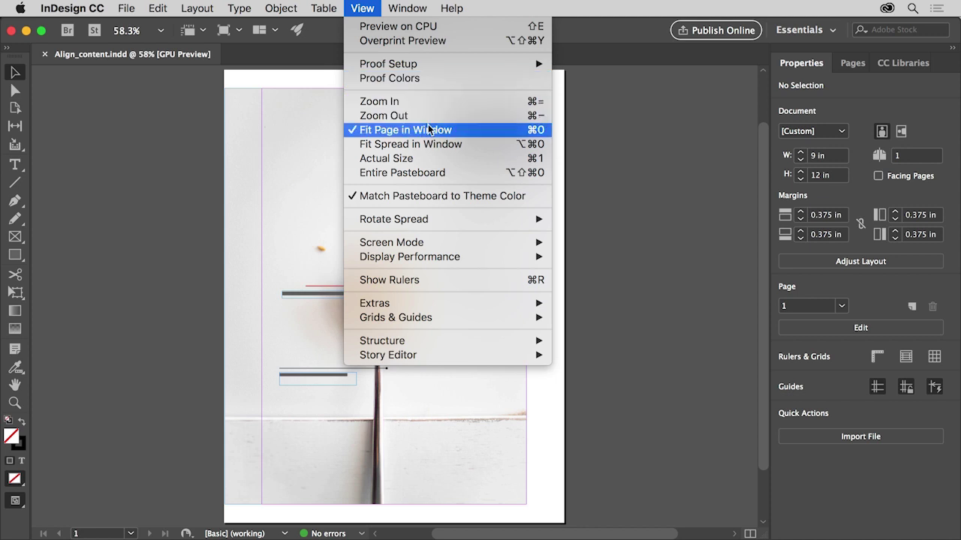
pyautogui.click(462, 132)
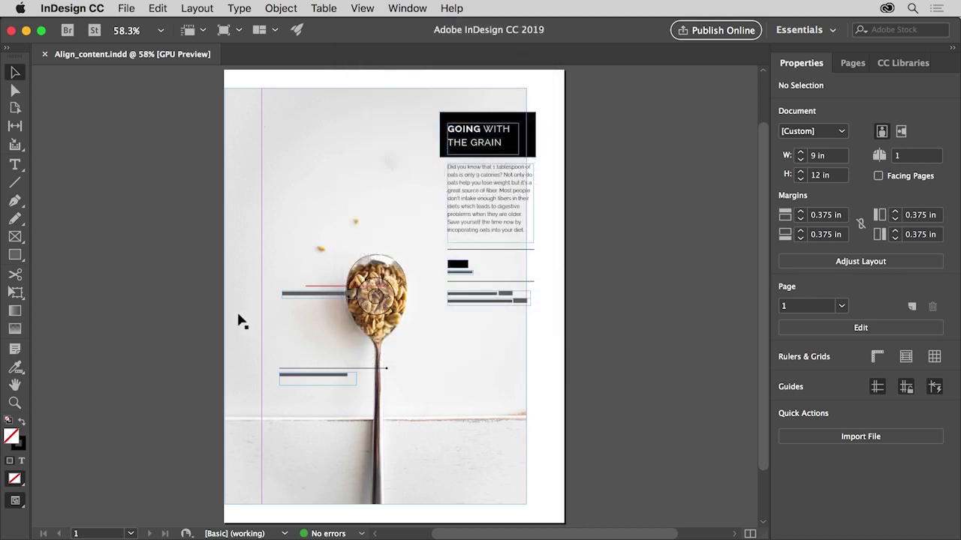
pyautogui.click(17, 403)
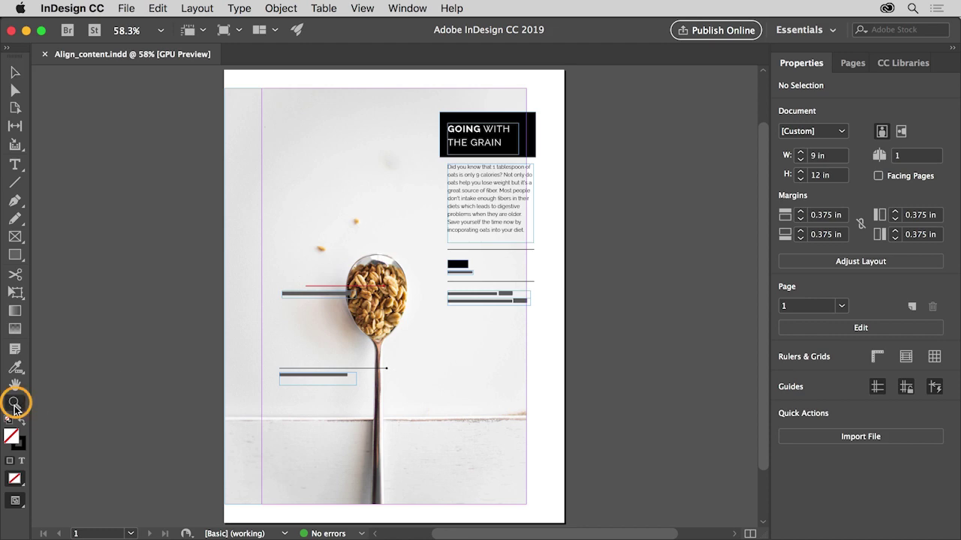
pyautogui.moveTo(251, 312); pyautogui.dragTo(335, 323)
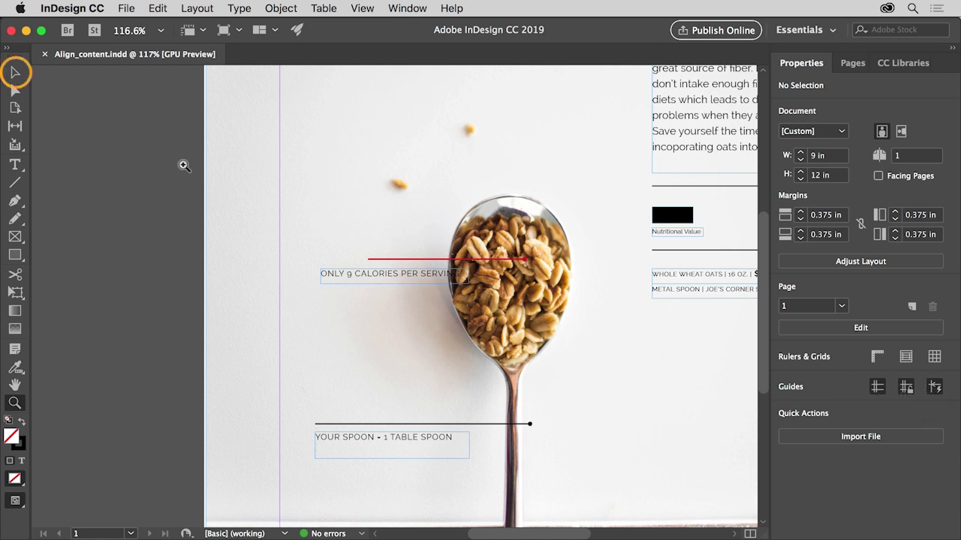
# - Move the ONLY 9 CALORIES text frame so it sits beneath its red line
pyautogui.click(21, 74)
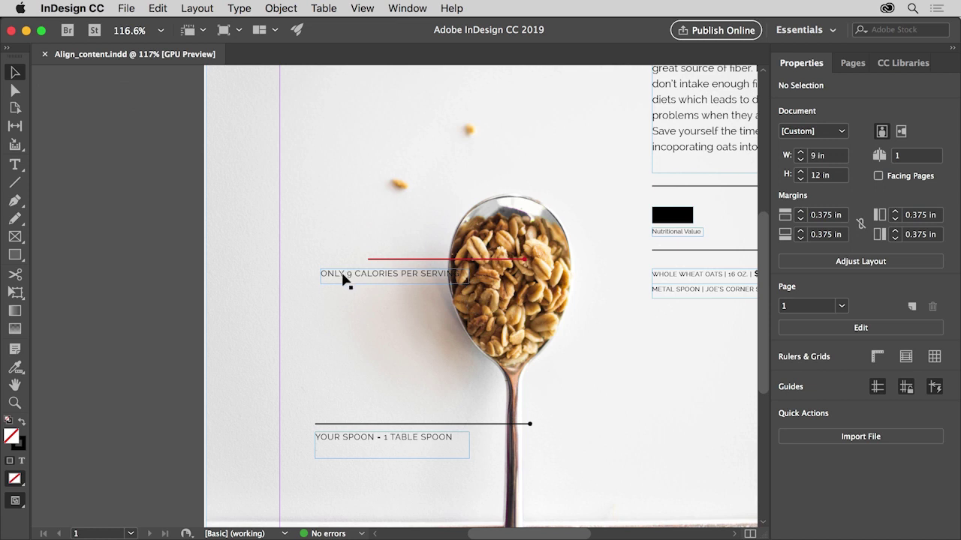
pyautogui.moveTo(342, 279); pyautogui.dragTo(389, 279)
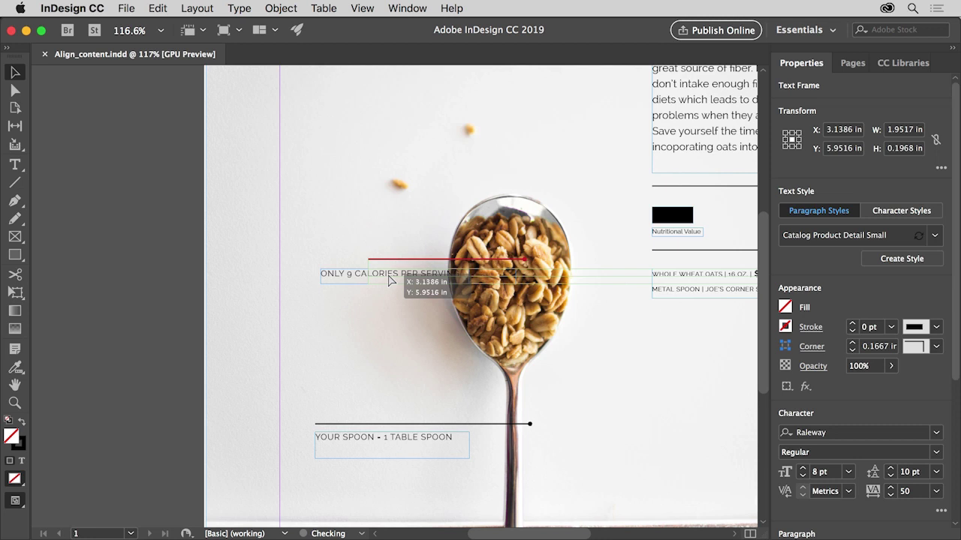
pyautogui.moveTo(390, 279); pyautogui.dragTo(389, 279)
pyautogui.moveTo(390, 280); pyautogui.dragTo(390, 280)
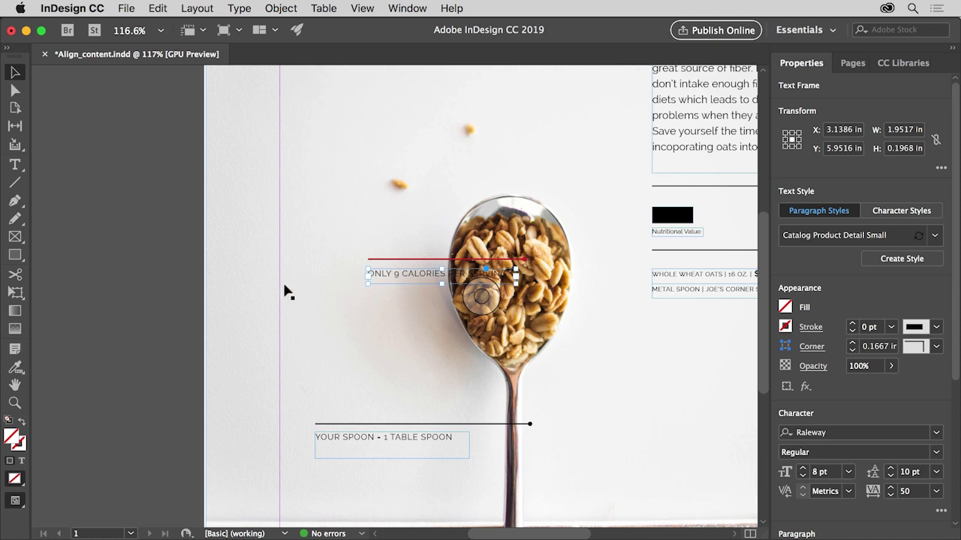
# - Select the calories text and red line without the photo and group them
pyautogui.moveTo(183, 208); pyautogui.dragTo(411, 322)
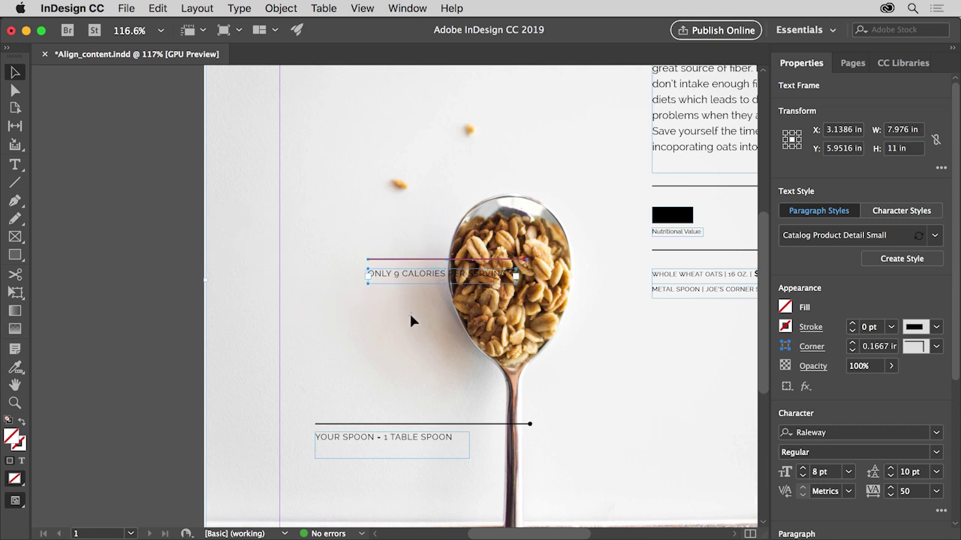
pyautogui.keyDown('shift'); pyautogui.click(265, 302); pyautogui.keyUp('shift')
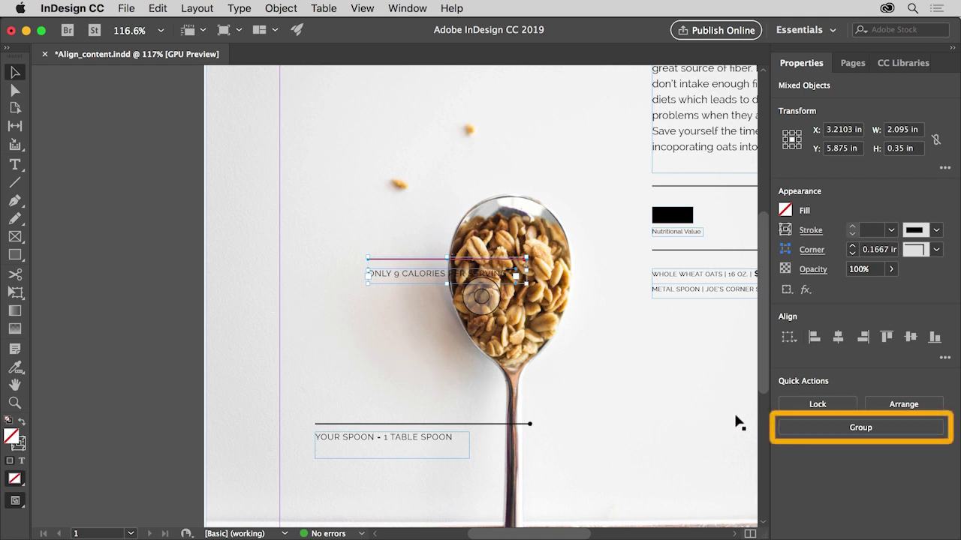
pyautogui.click(802, 424)
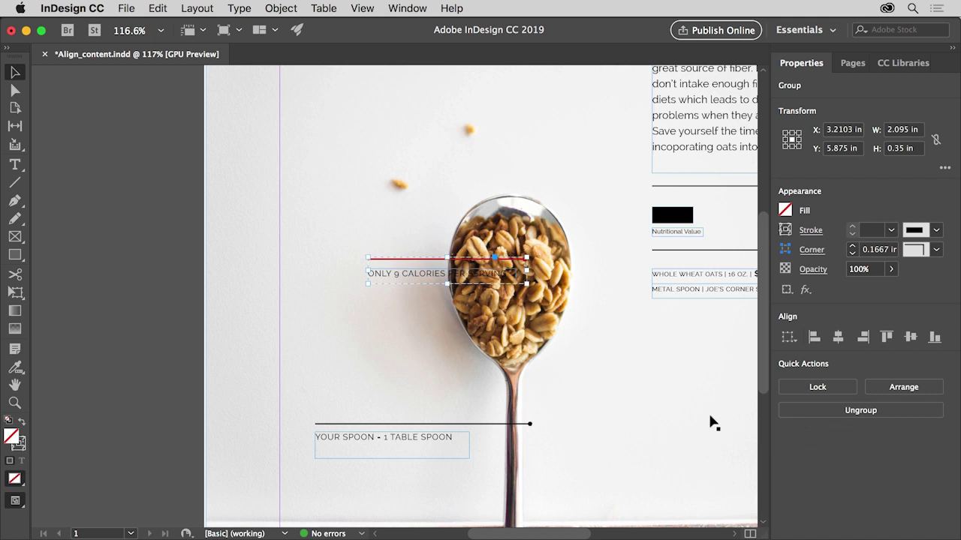
# - Change the calories callout line's stroke from red to [Black], then select both callouts
pyautogui.click(417, 299)
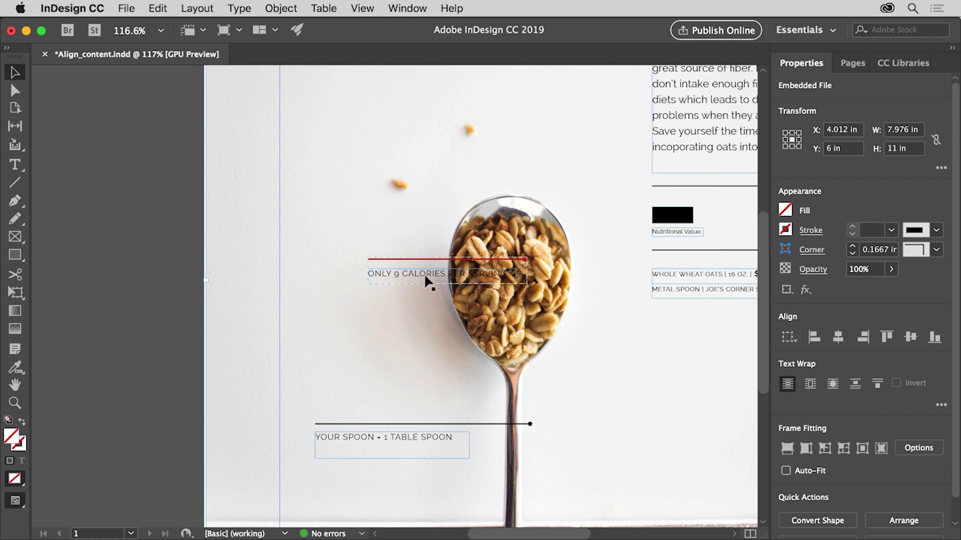
pyautogui.click(426, 282)
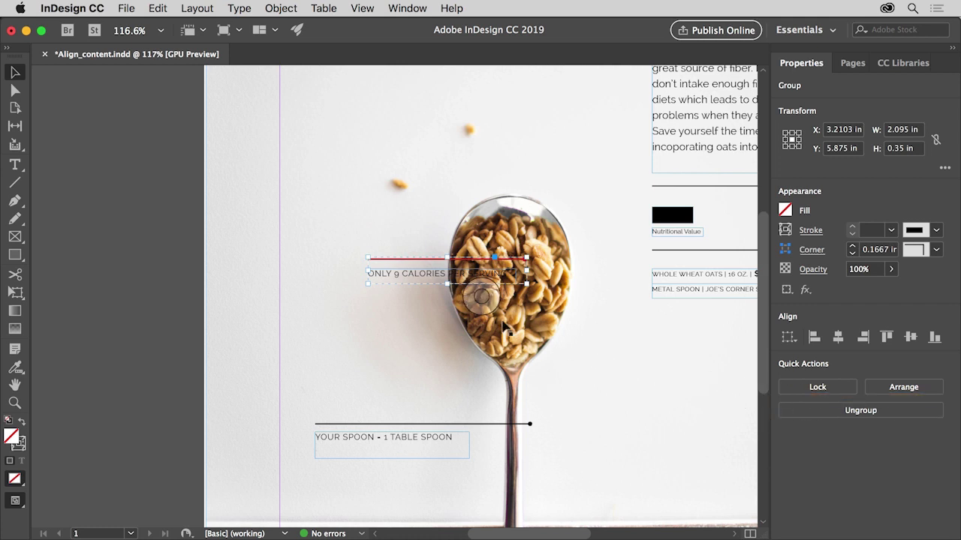
pyautogui.doubleClick(422, 261)
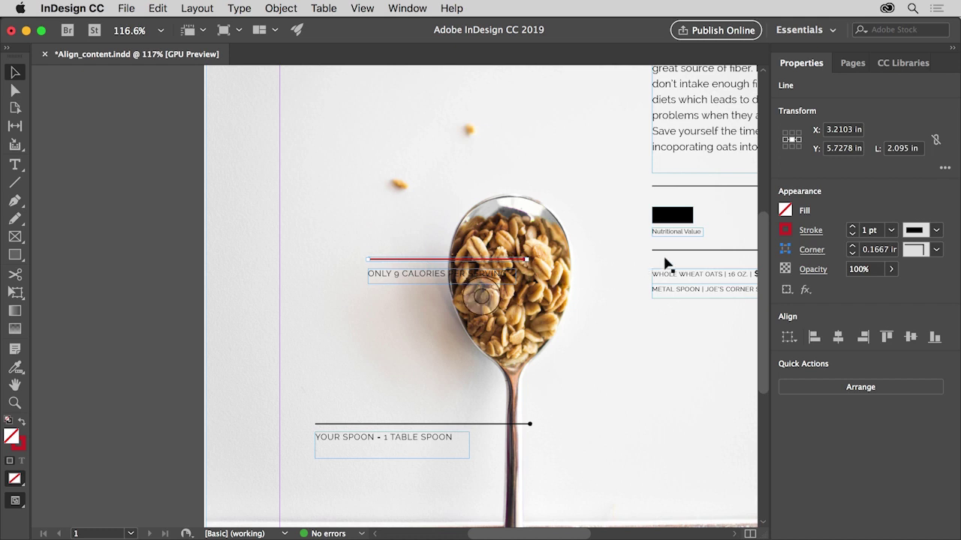
pyautogui.click(785, 230)
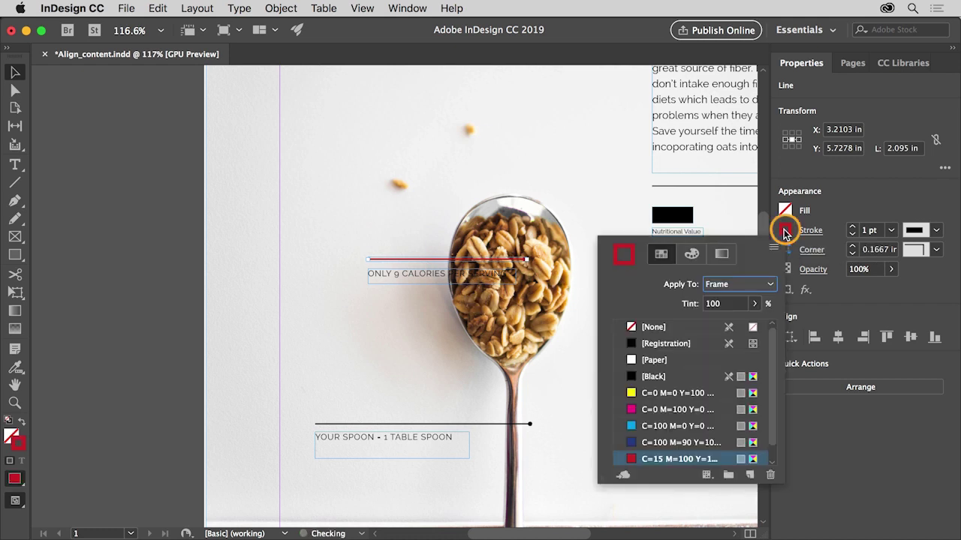
pyautogui.click(667, 377)
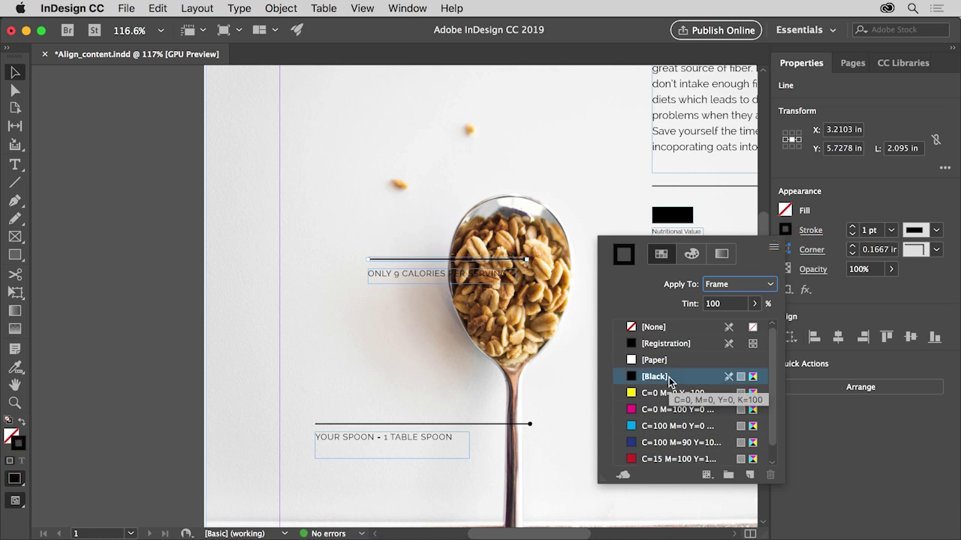
pyautogui.press('Escape')
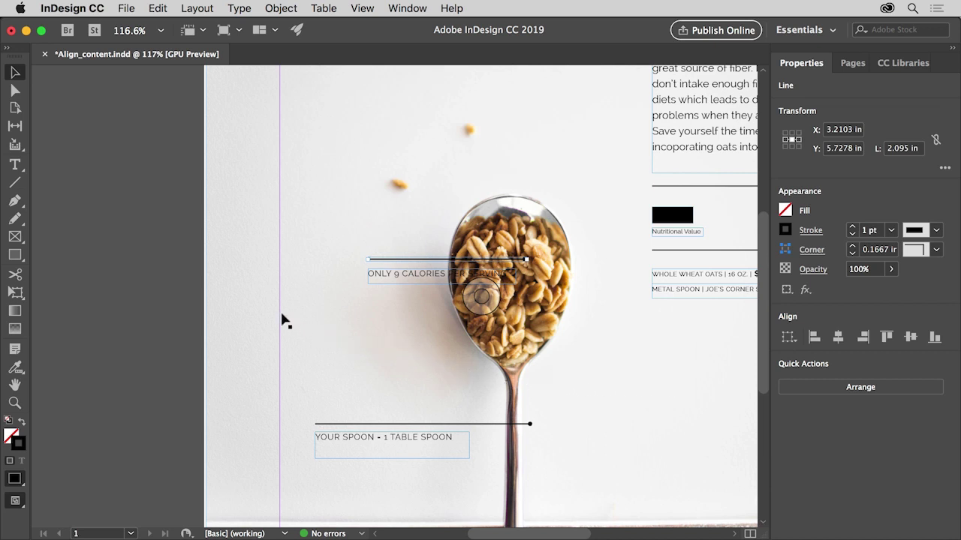
pyautogui.moveTo(158, 223); pyautogui.dragTo(430, 479)
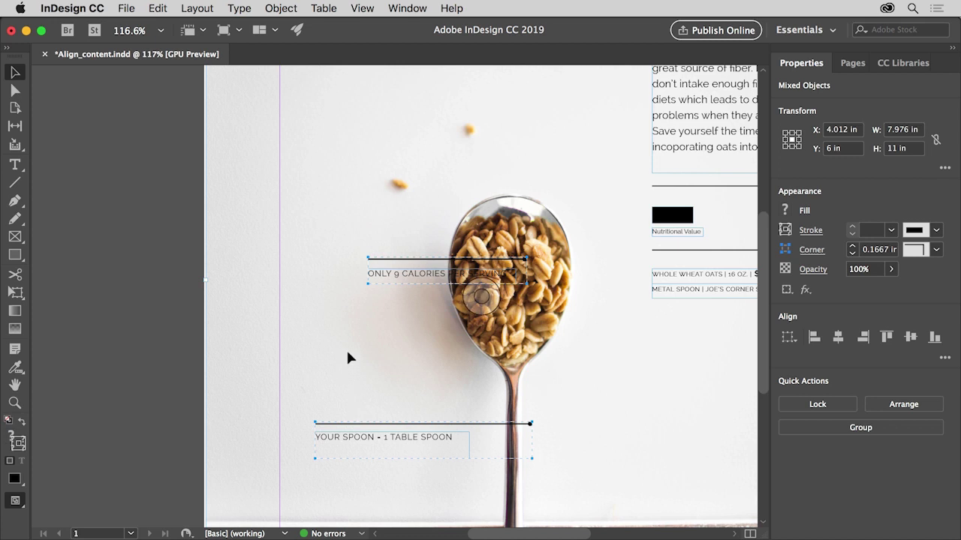
# - Group both callouts with Cmd+G, align their left edges, and fit the page in the window
pyautogui.press('super+g')
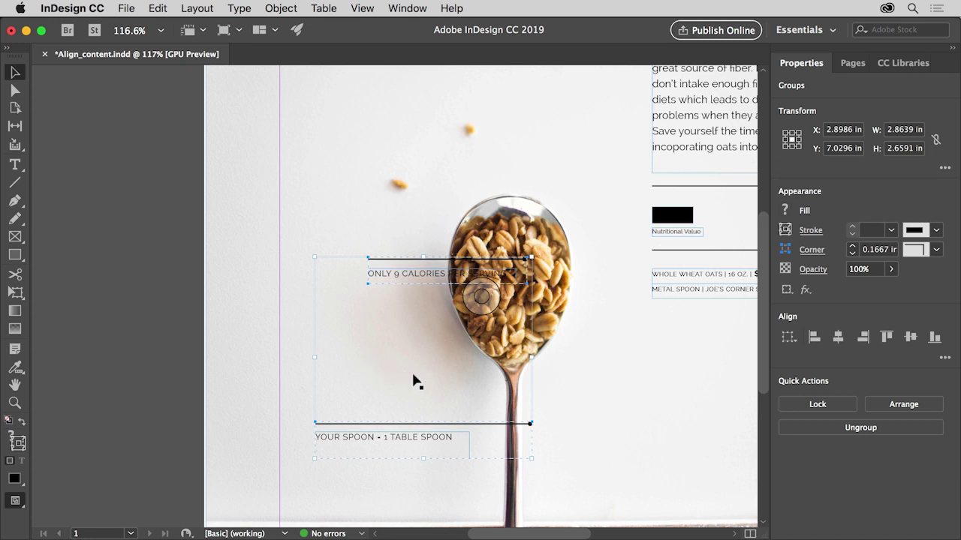
pyautogui.click(815, 341)
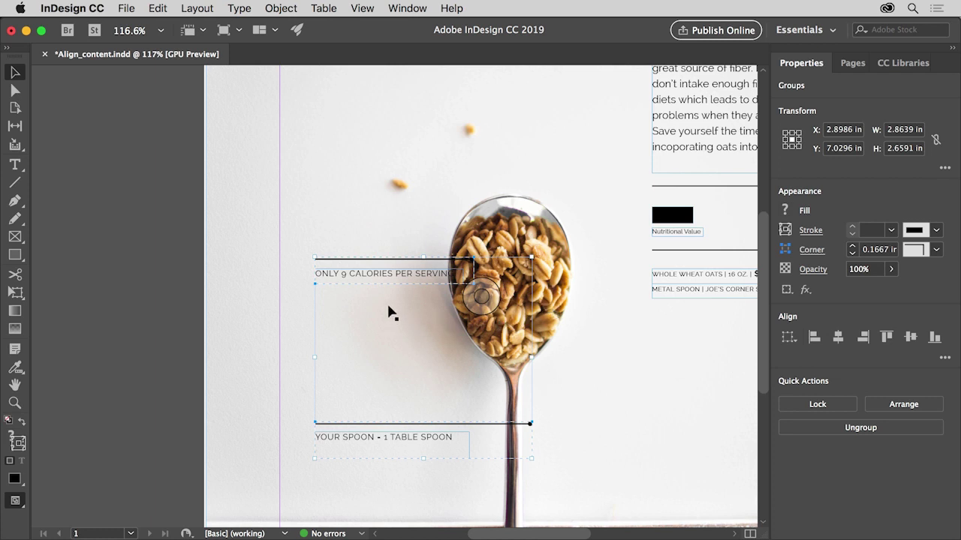
pyautogui.click(372, 9)
pyautogui.click(436, 130)
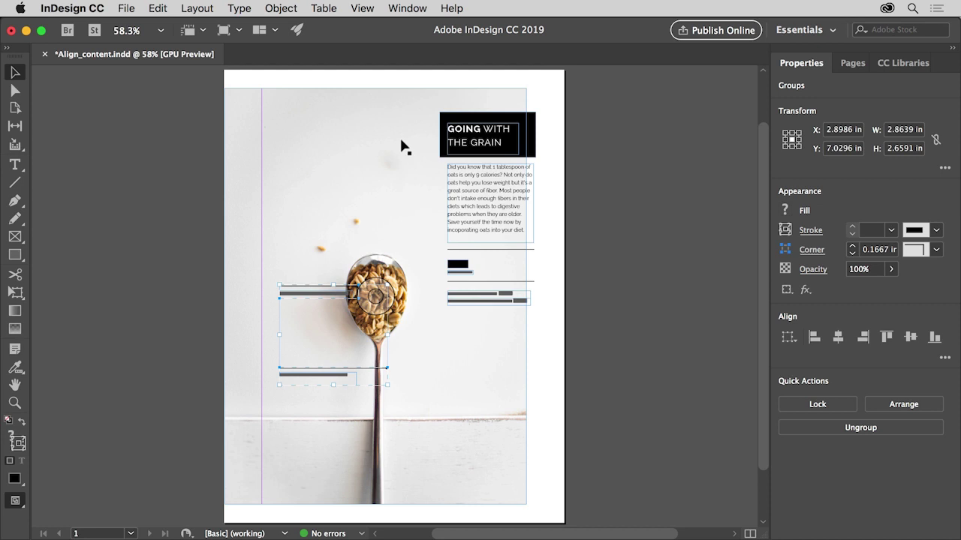
# - Centre the spoon photo horizontally on the page using Align to Page
pyautogui.click(403, 146)
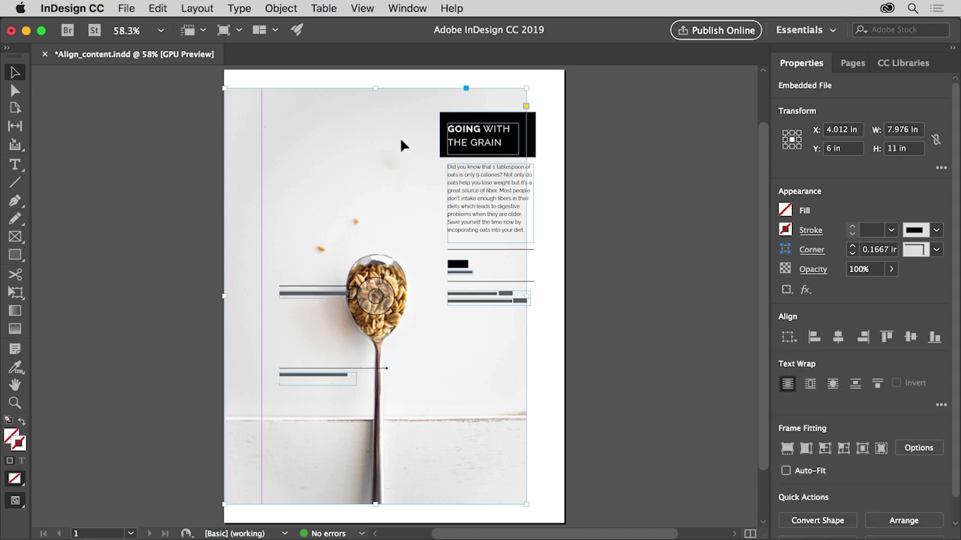
pyautogui.click(787, 339)
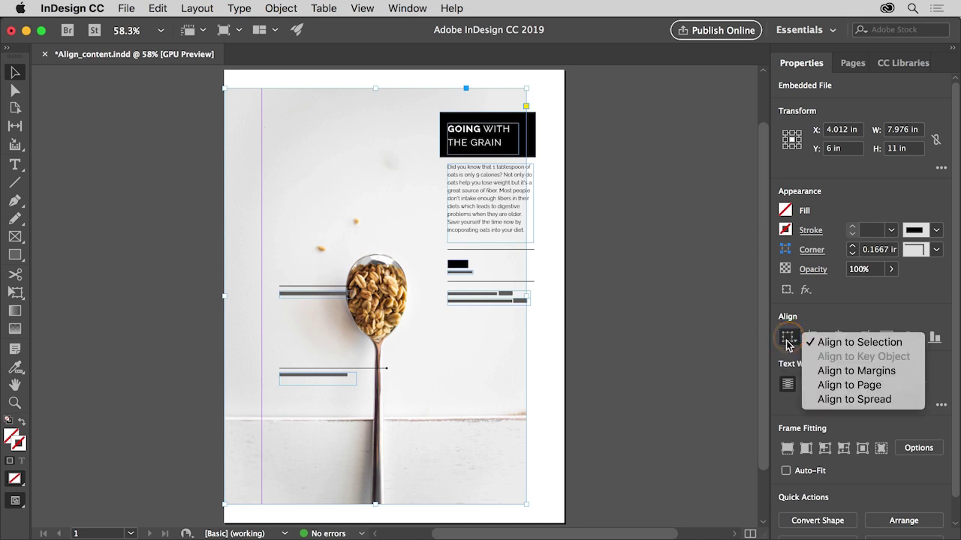
pyautogui.click(866, 386)
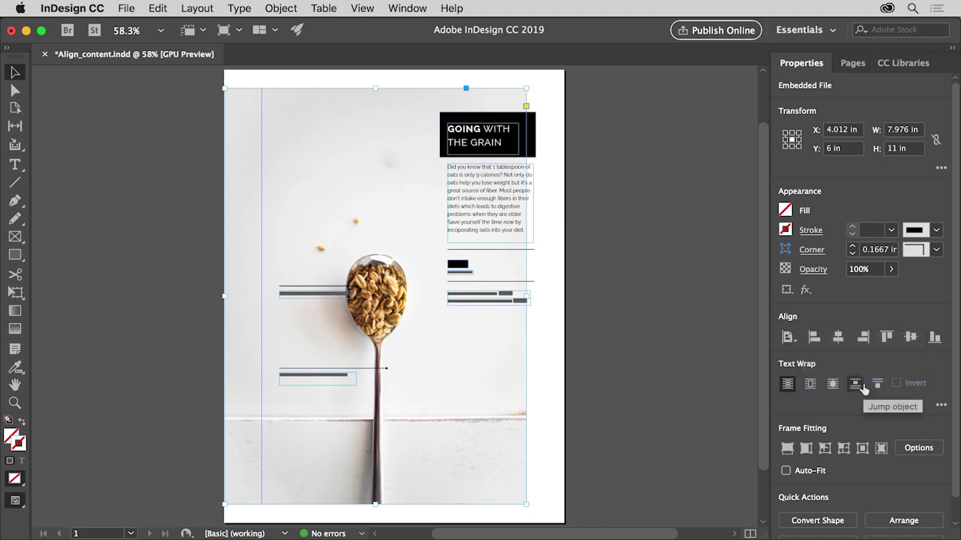
pyautogui.click(839, 337)
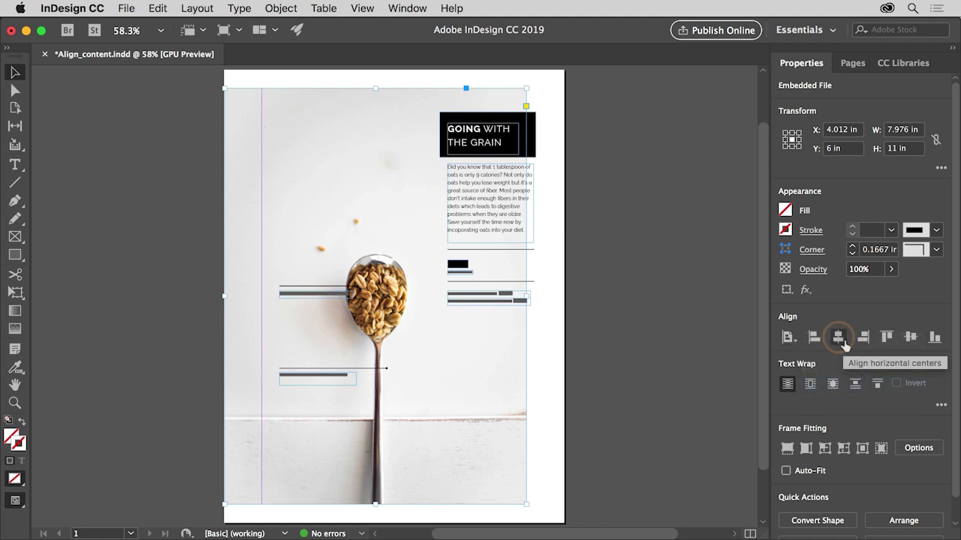
pyautogui.click(839, 337)
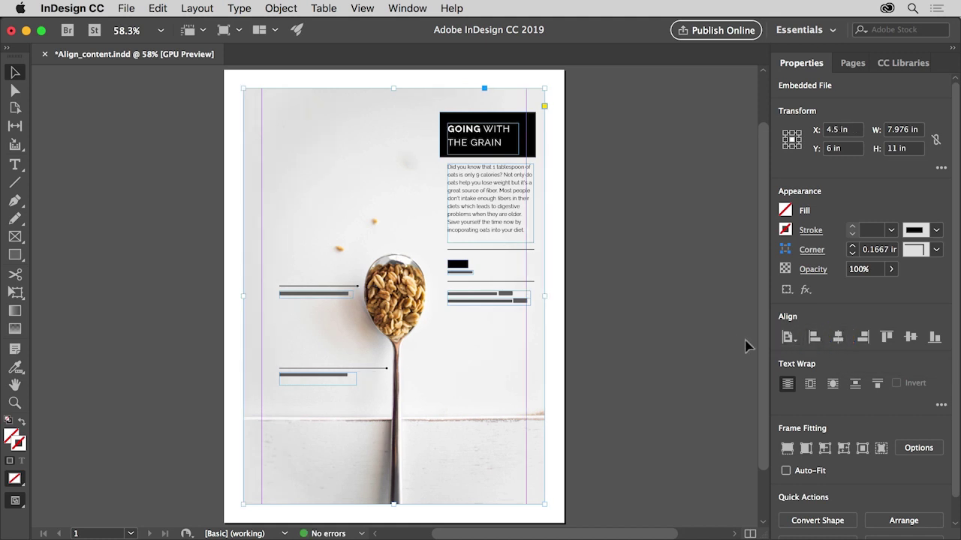
pyautogui.click(696, 332)
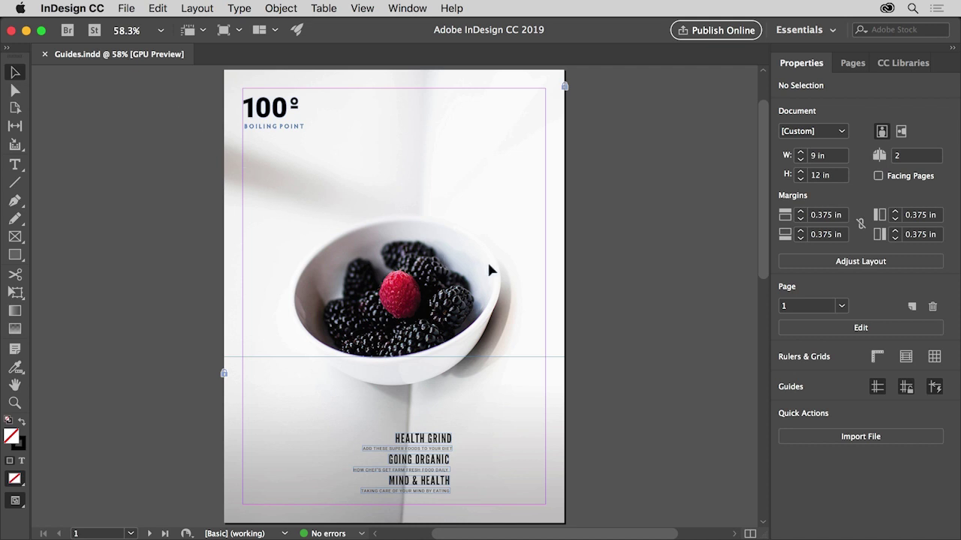
# - Turn on the rulers from the Rulers & Grids section of the Properties panel
pyautogui.click(876, 358)
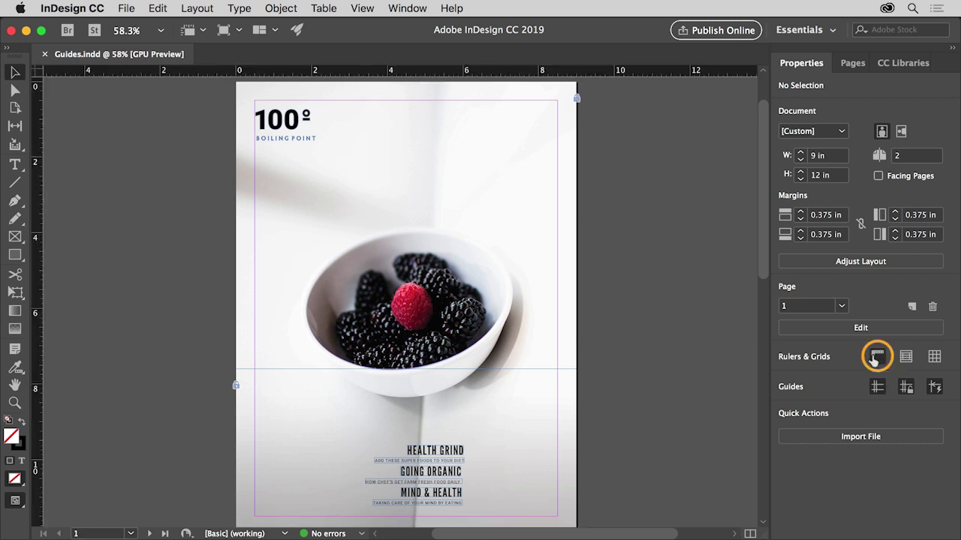